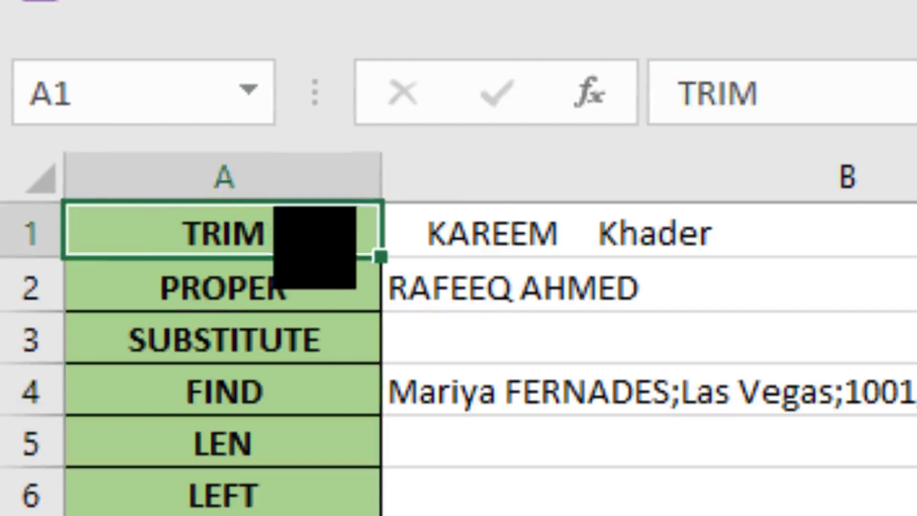
- Enter the formula =TRIM(B1) in cell C1 to remove the extra spaces from the text in B1
{"action": "left_click", "coordinate": [916, 234]}
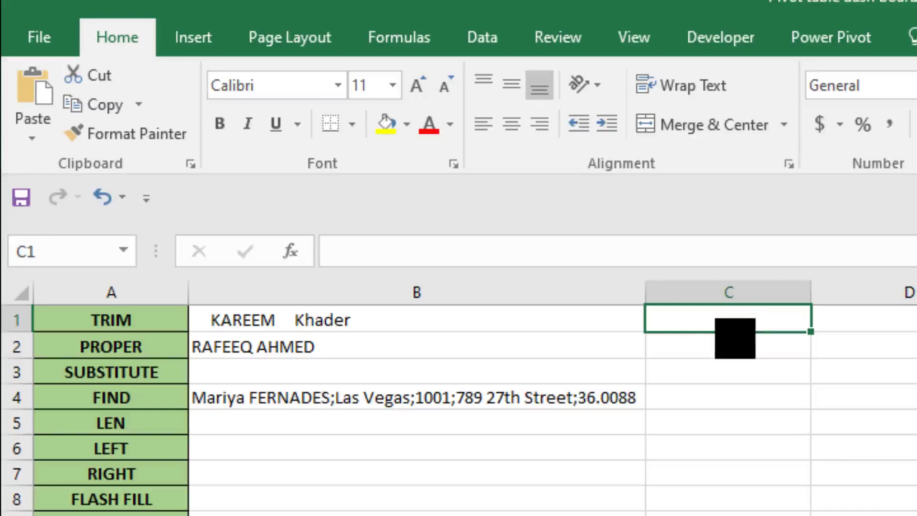
{"action": "type", "text": "=="}
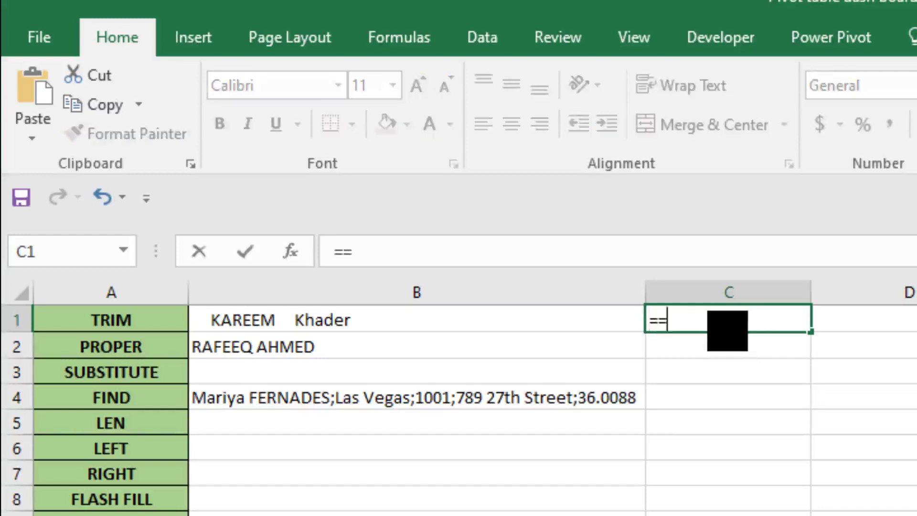
{"action": "type", "text": "t"}
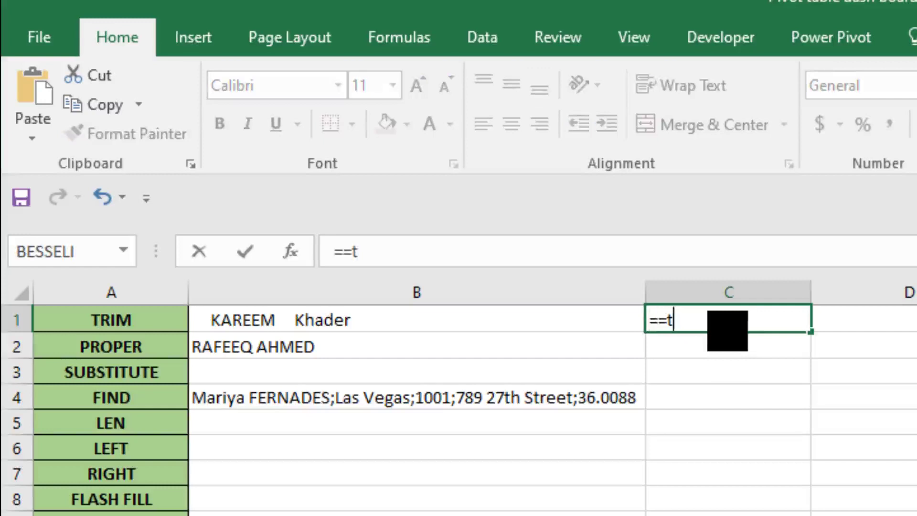
{"action": "key", "text": "Escape"}
{"action": "type", "text": "=tr"}
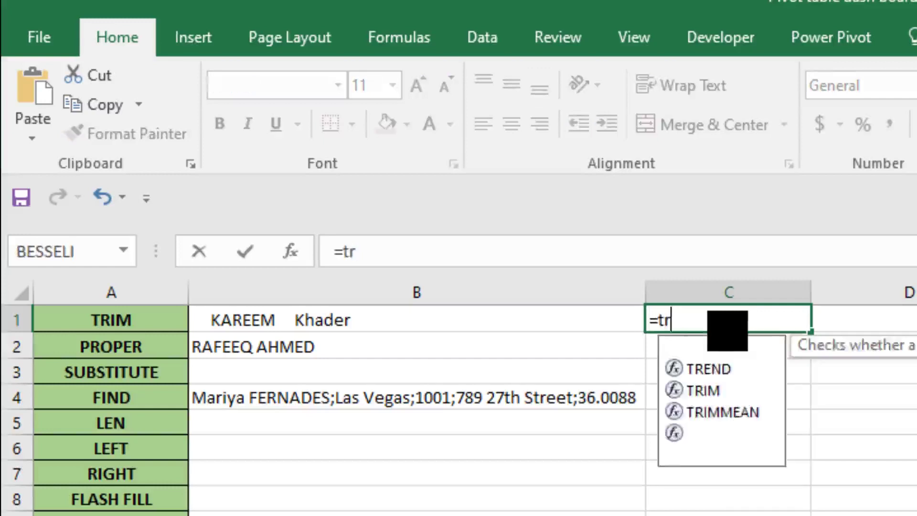
{"action": "type", "text": "im"}
{"action": "double_click", "coordinate": [730, 341]}
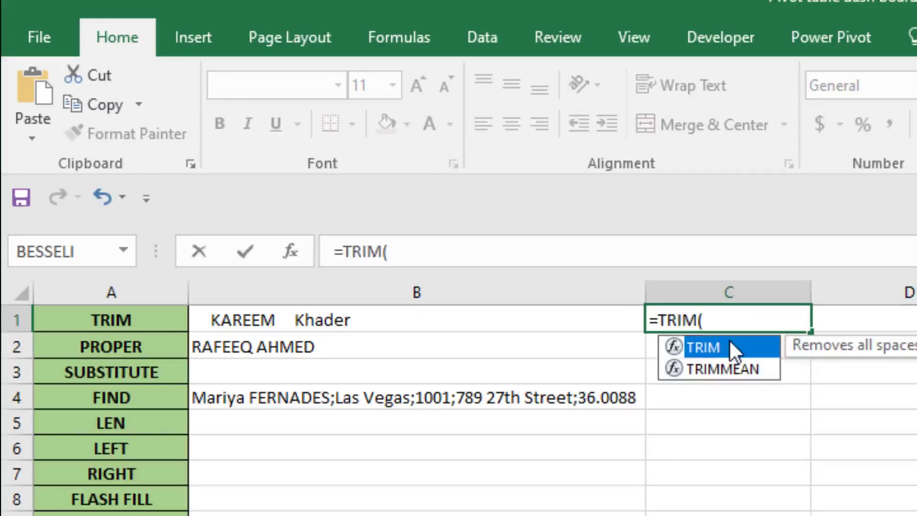
{"action": "left_click", "coordinate": [433, 319]}
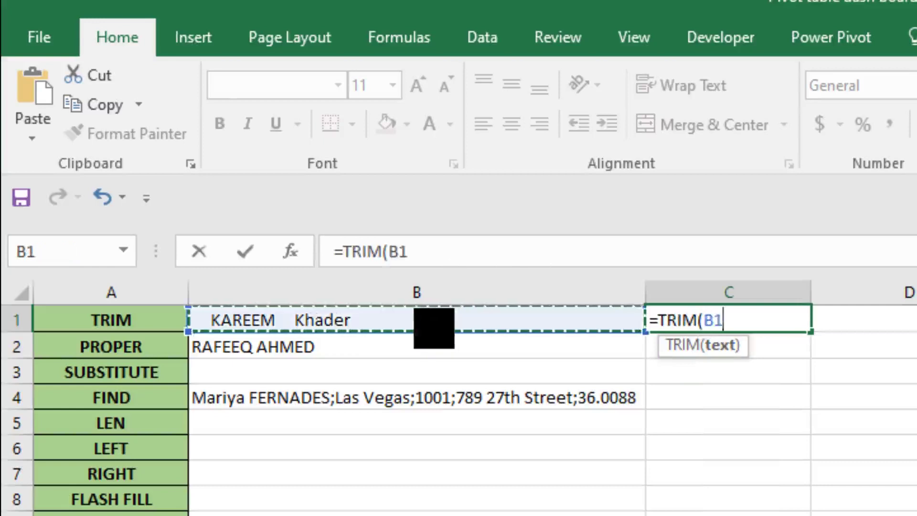
{"action": "type", "text": ")"}
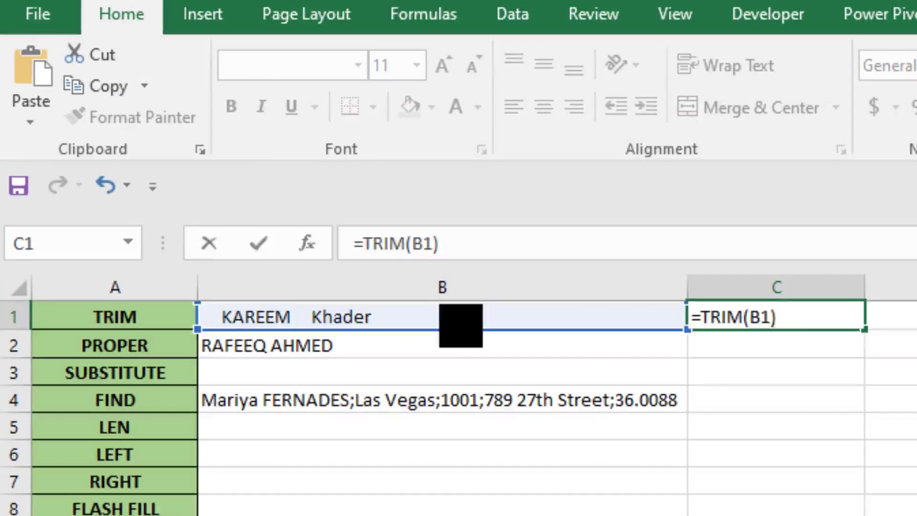
{"action": "key", "text": "Return"}
{"action": "key", "text": "Return"}
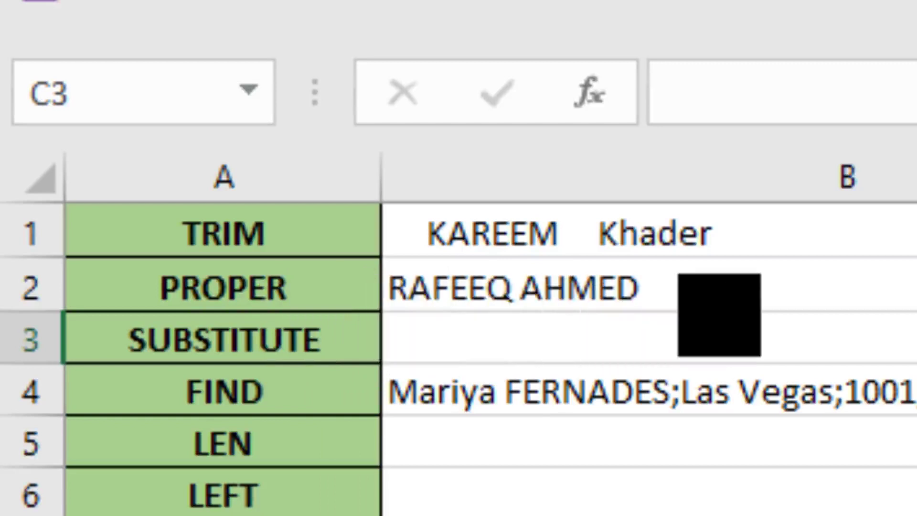
- Enter the formula =PROPER(B2) in cell C2 to capitalise each word of the text in B2
{"action": "key", "text": "Up"}
{"action": "type", "text": "=pr"}
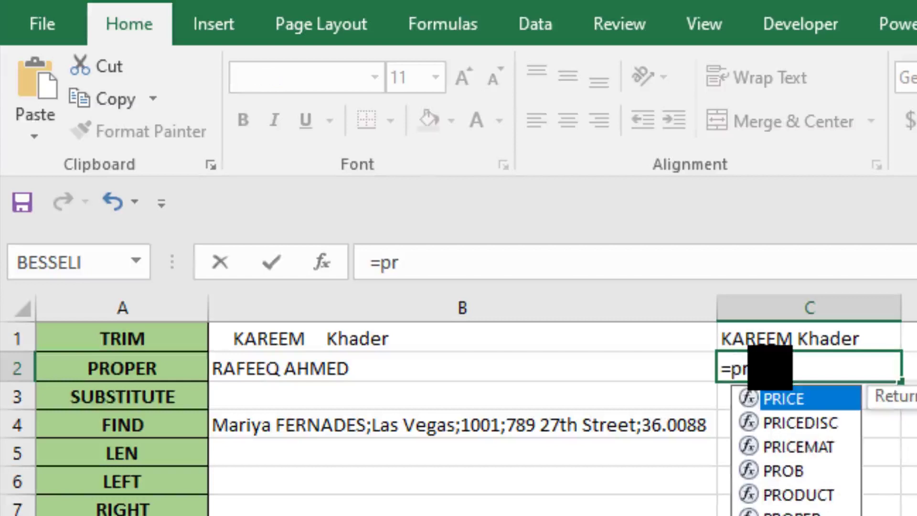
{"action": "type", "text": "o"}
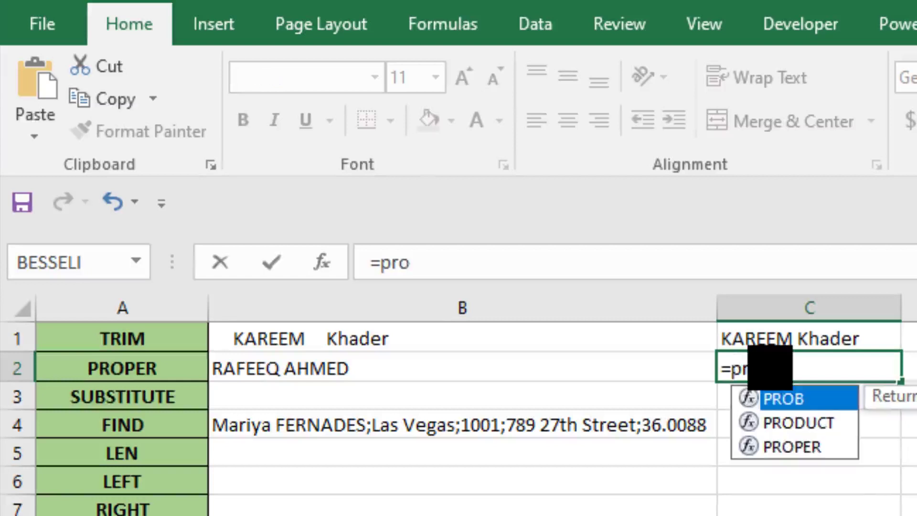
{"action": "left_click", "coordinate": [777, 448]}
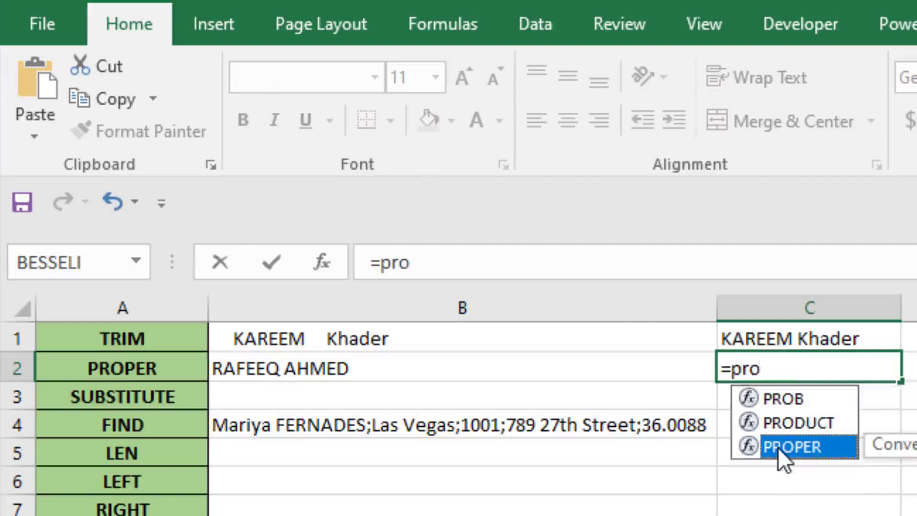
{"action": "double_click", "coordinate": [778, 446]}
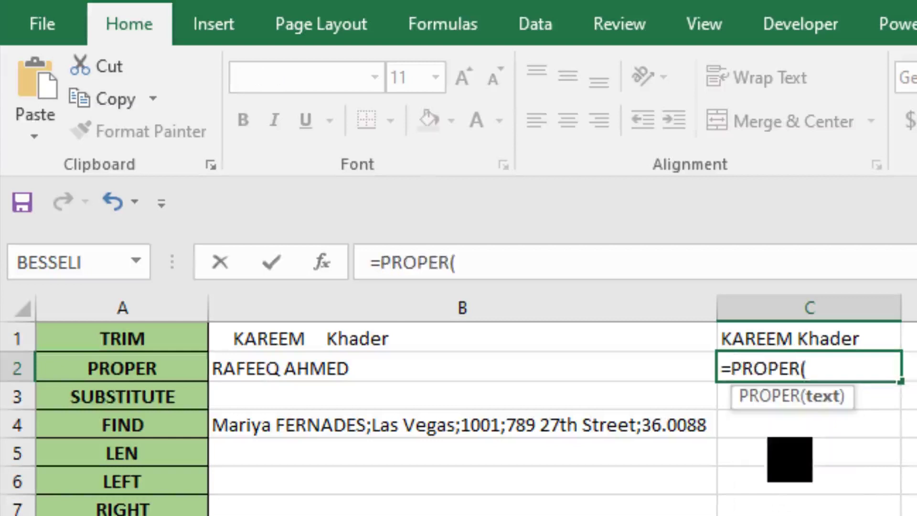
{"action": "left_click", "coordinate": [409, 375]}
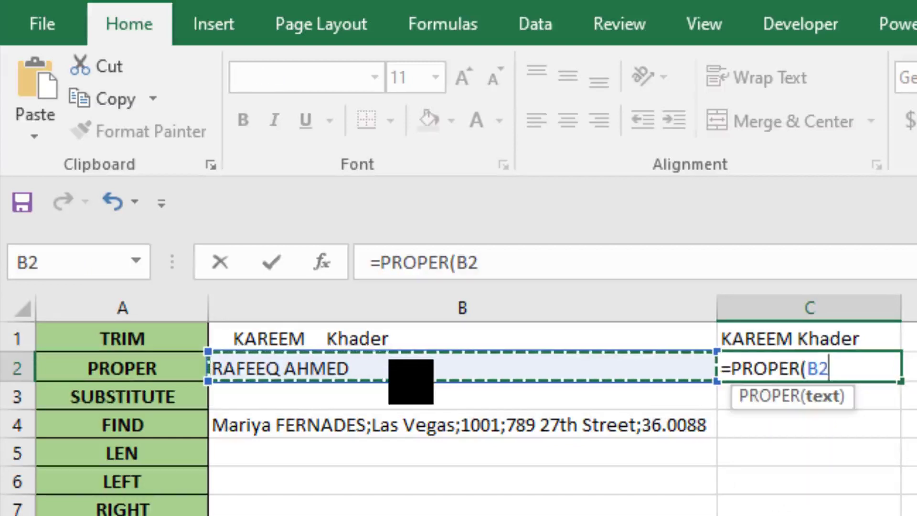
{"action": "type", "text": ")"}
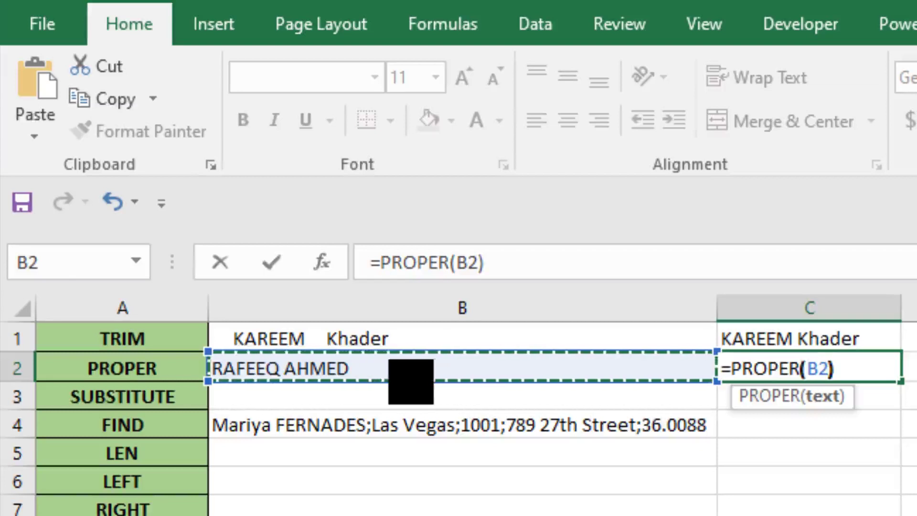
{"action": "key", "text": "Return"}
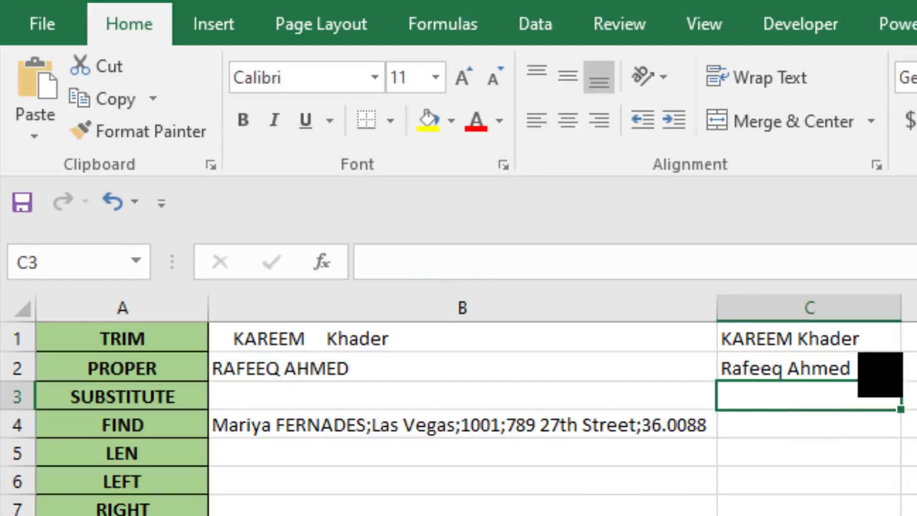
- Nest the TRIM formula in C1 inside PROPER so that it reads =PROPER(TRIM(B1))
{"action": "left_click", "coordinate": [880, 373]}
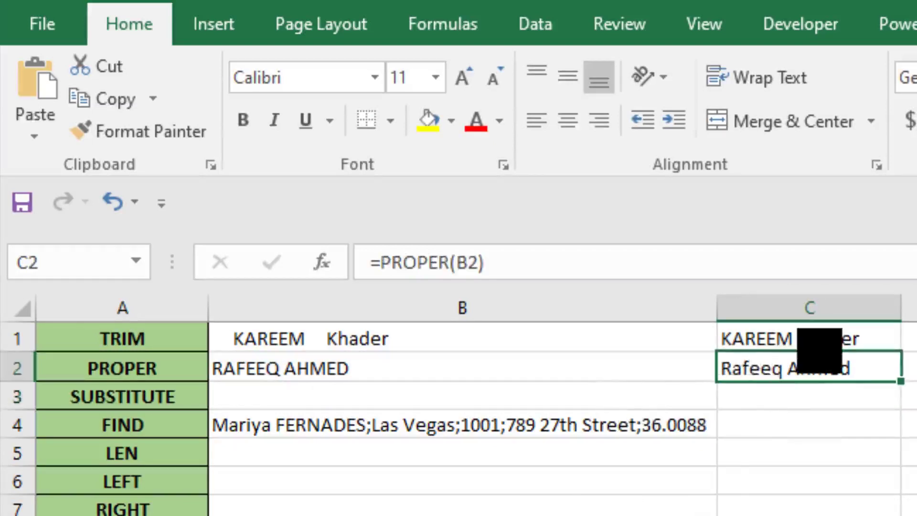
{"action": "left_click", "coordinate": [819, 344]}
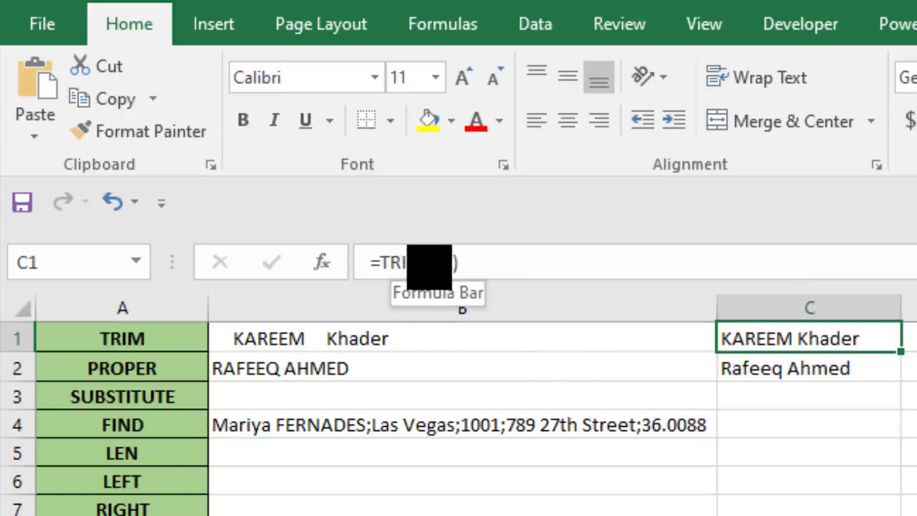
{"action": "left_click", "coordinate": [392, 267]}
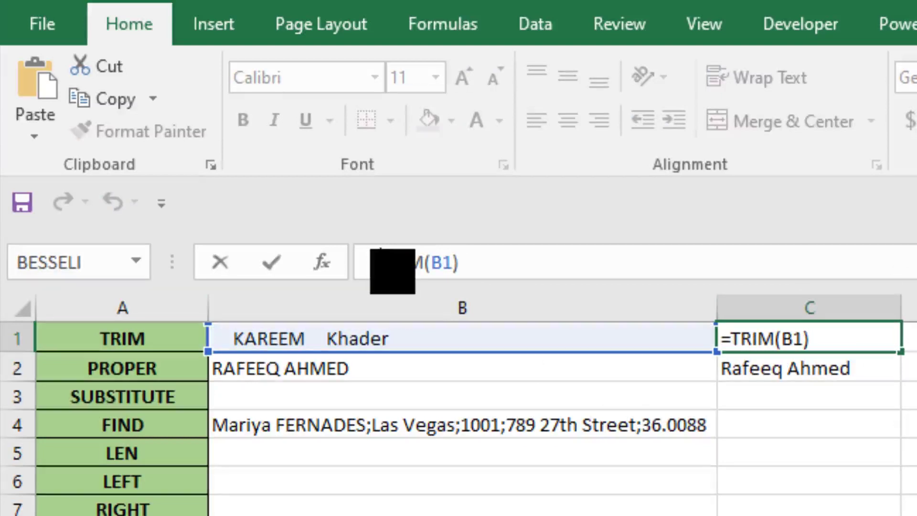
{"action": "type", "text": "pro"}
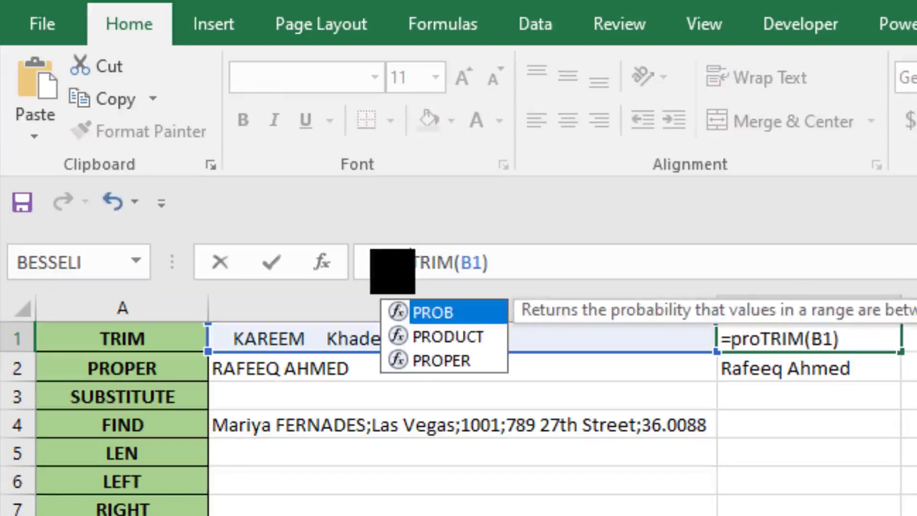
{"action": "double_click", "coordinate": [429, 357]}
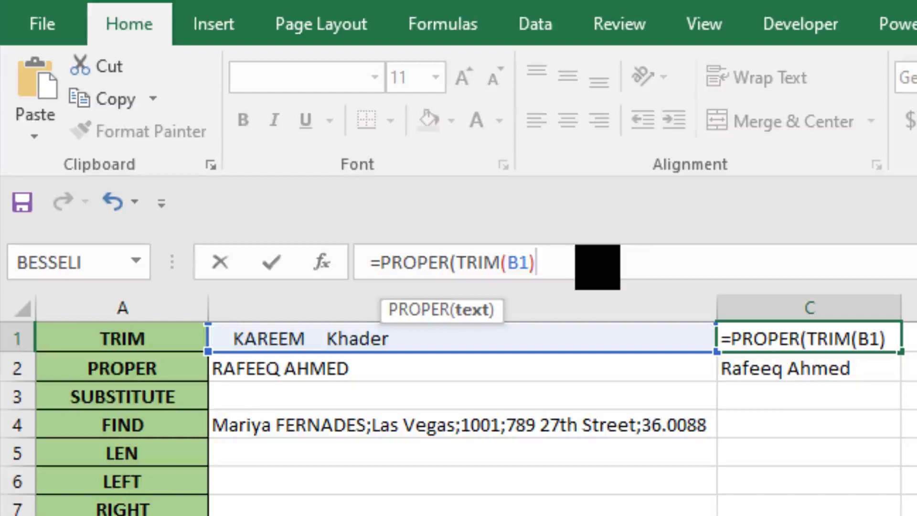
{"action": "type", "text": ")"}
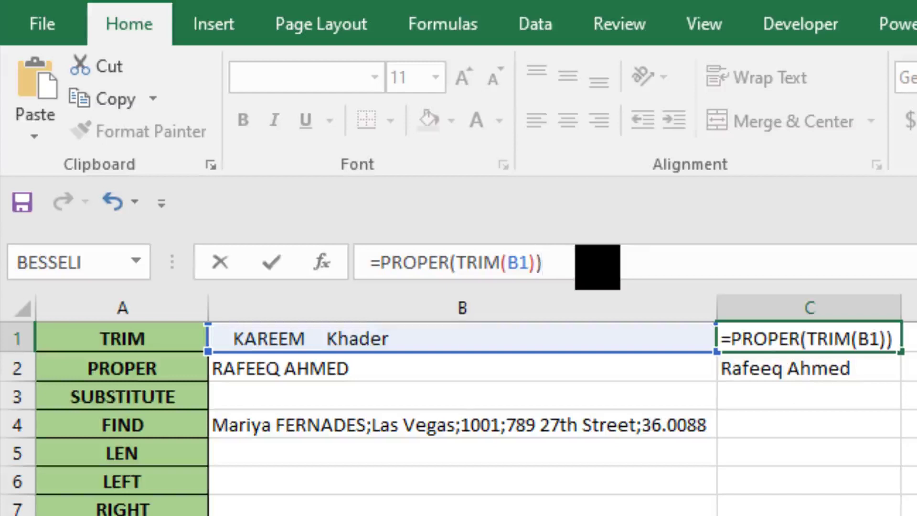
{"action": "key", "text": "Return"}
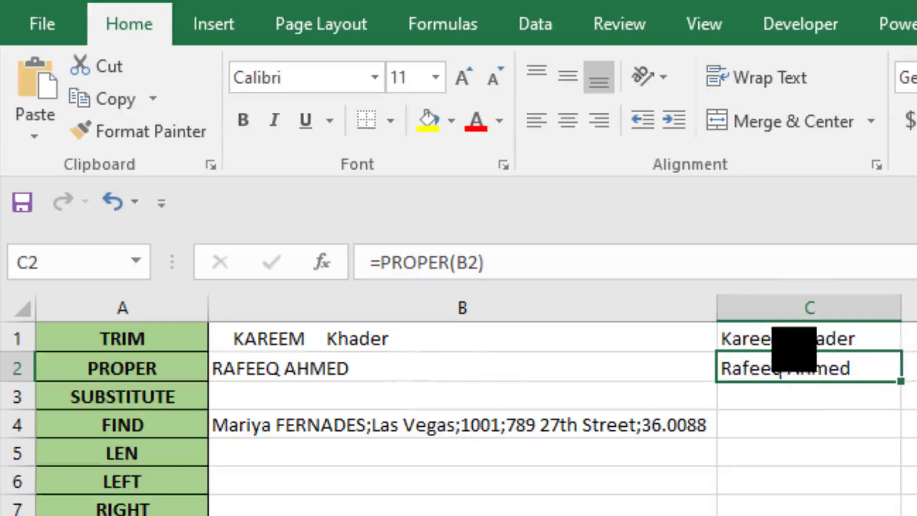
- On Sheet4, wrap the PROPER(B3) formula in cell D3 in a SUBSTITUTE function, using it as the text argument
{"action": "left_click", "coordinate": [887, 387]}
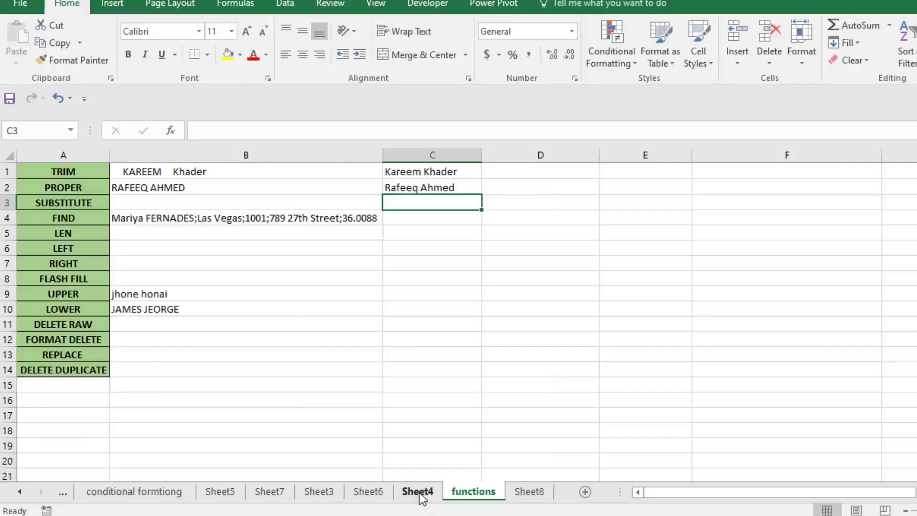
{"action": "left_click", "coordinate": [419, 493]}
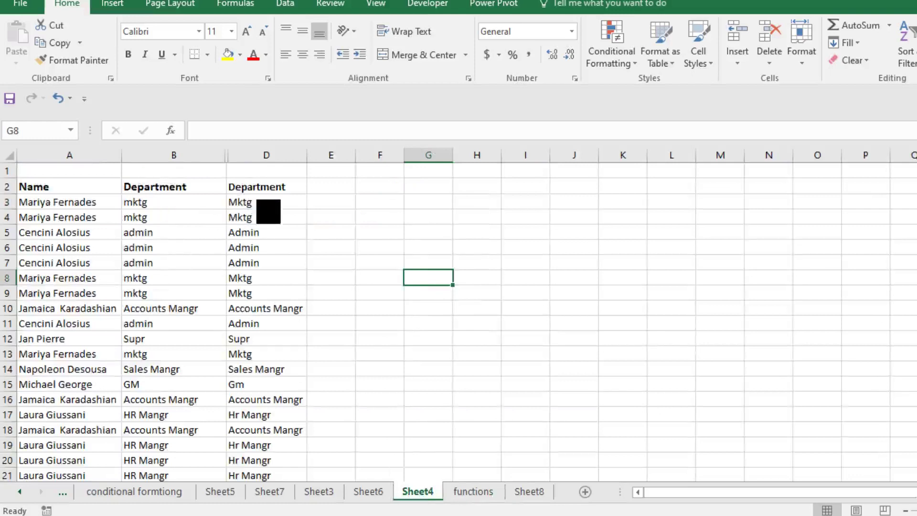
{"action": "left_click", "coordinate": [265, 205]}
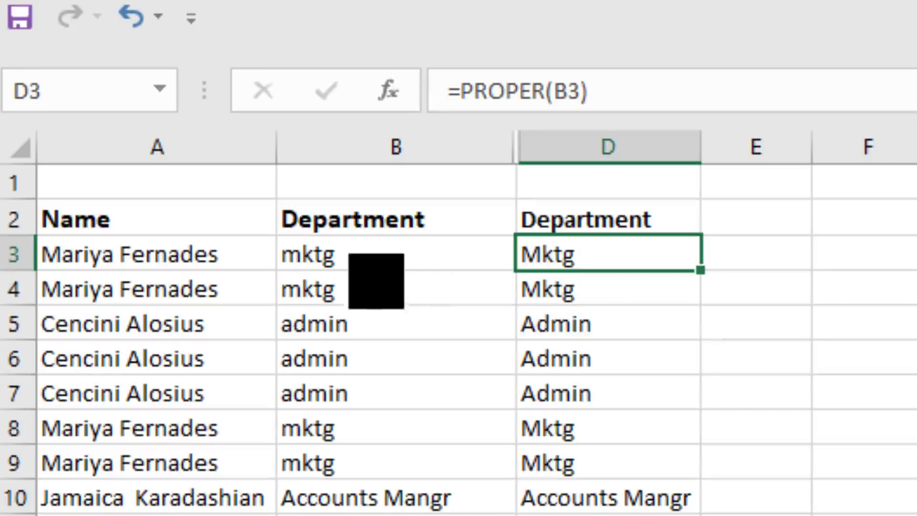
{"action": "left_click", "coordinate": [334, 255]}
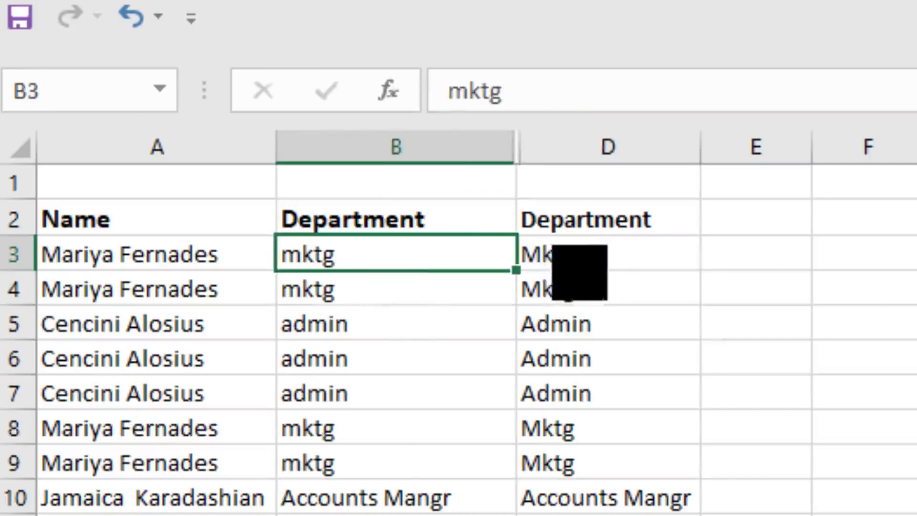
{"action": "left_click", "coordinate": [566, 253]}
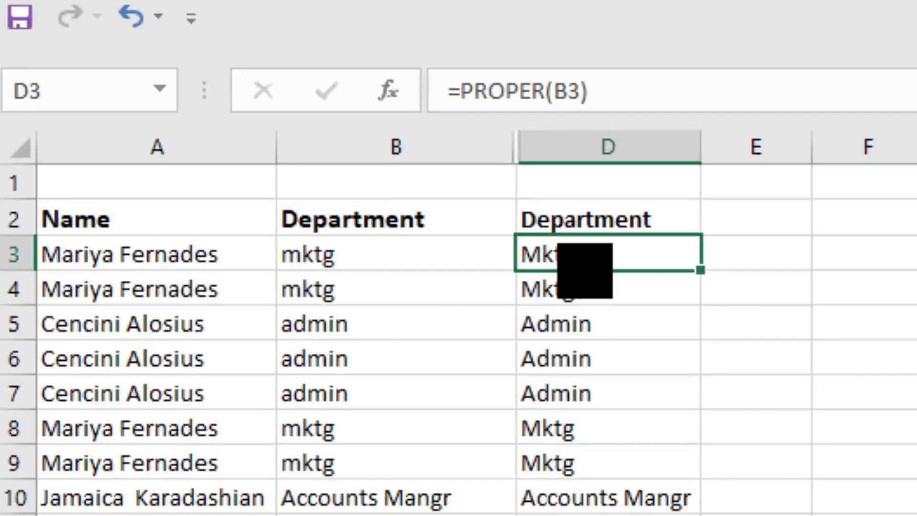
{"action": "double_click", "coordinate": [502, 91]}
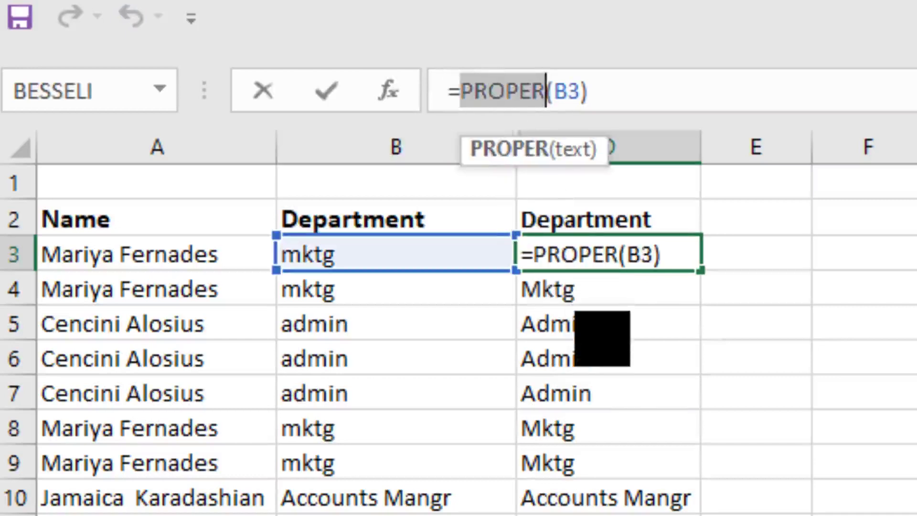
{"action": "left_click", "coordinate": [472, 95]}
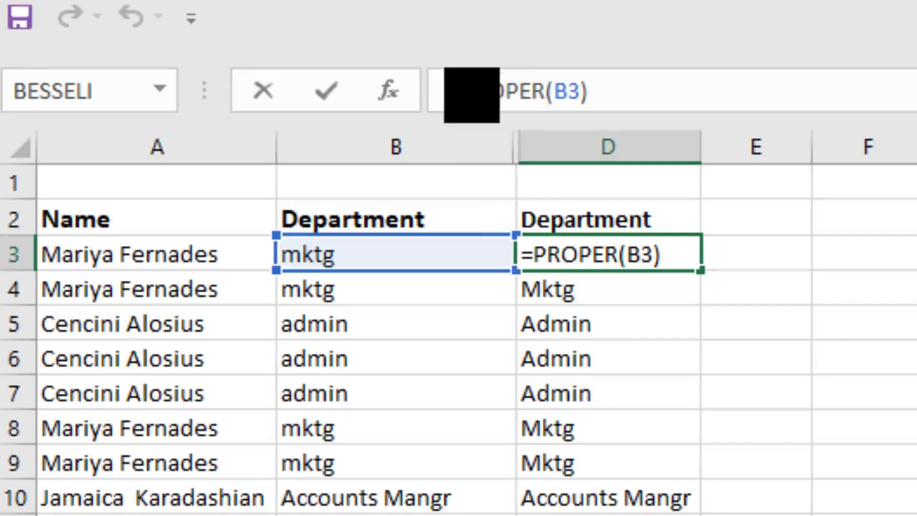
{"action": "type", "text": "sub"}
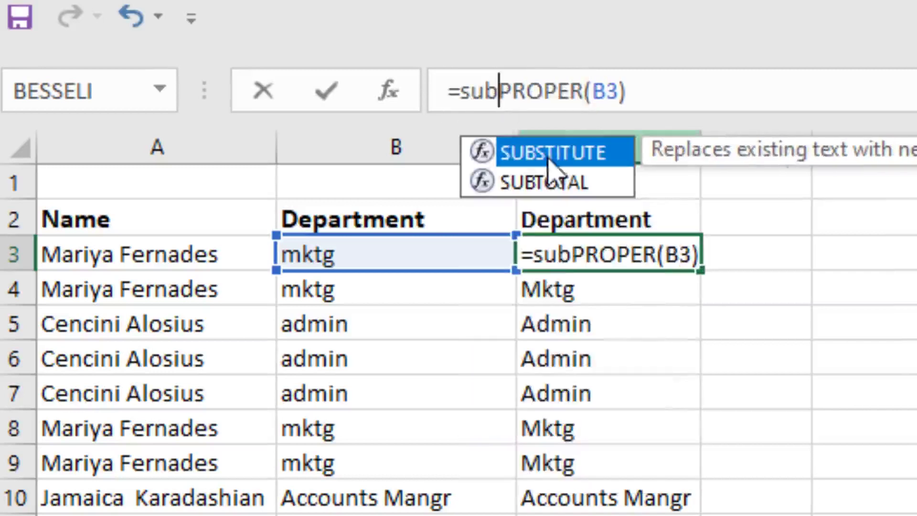
{"action": "double_click", "coordinate": [494, 156]}
{"action": "left_click", "coordinate": [723, 82]}
{"action": "type", "text": ","}
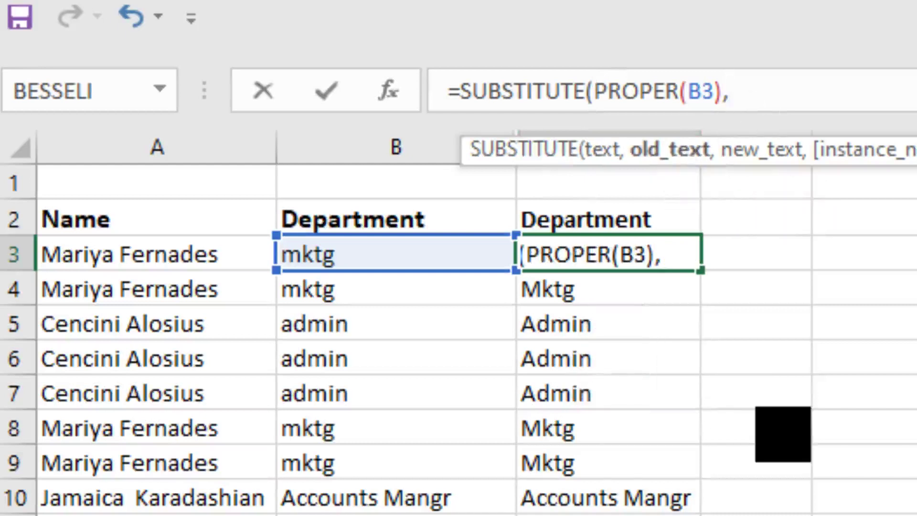
- Complete the SUBSTITUTE formula in D3 so that it replaces "Admin" with "Administration" in the PROPER(B3) text
{"action": "type", "text": "A"}
{"action": "key", "text": "BackSpace"}
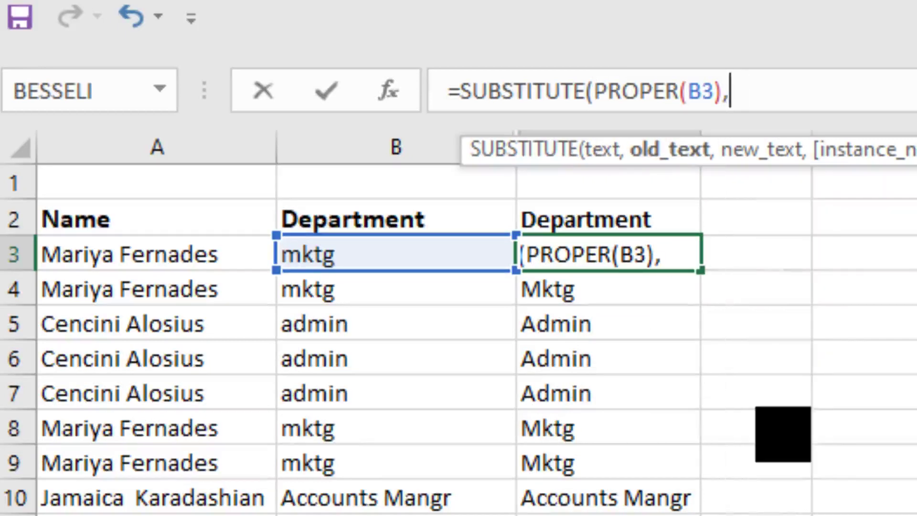
{"action": "type", "text": "\"a"}
{"action": "key", "text": "BackSpace"}
{"action": "type", "text": "Adm"}
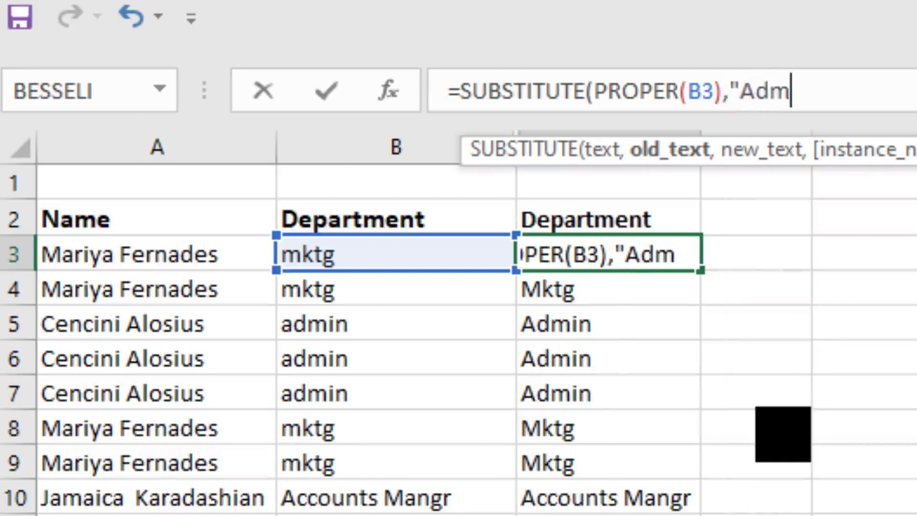
{"action": "type", "text": "in\","}
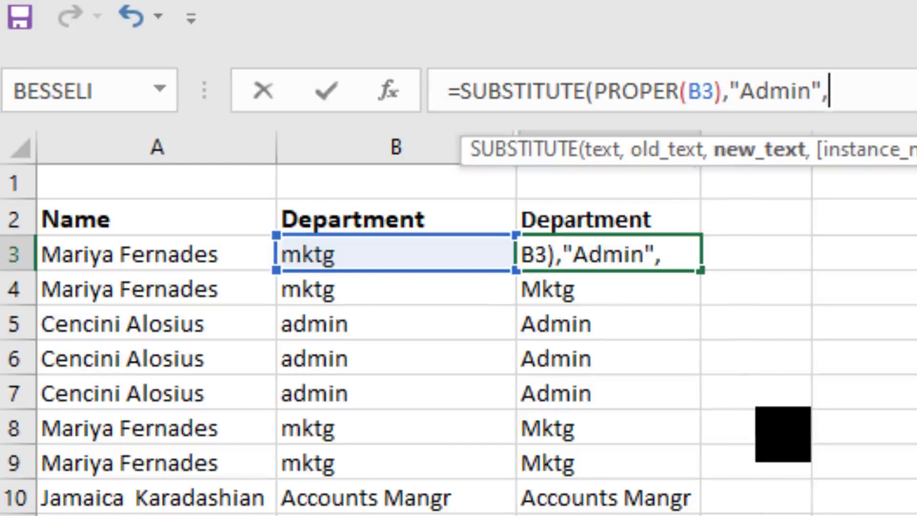
{"action": "type", "text": "\"Admini"}
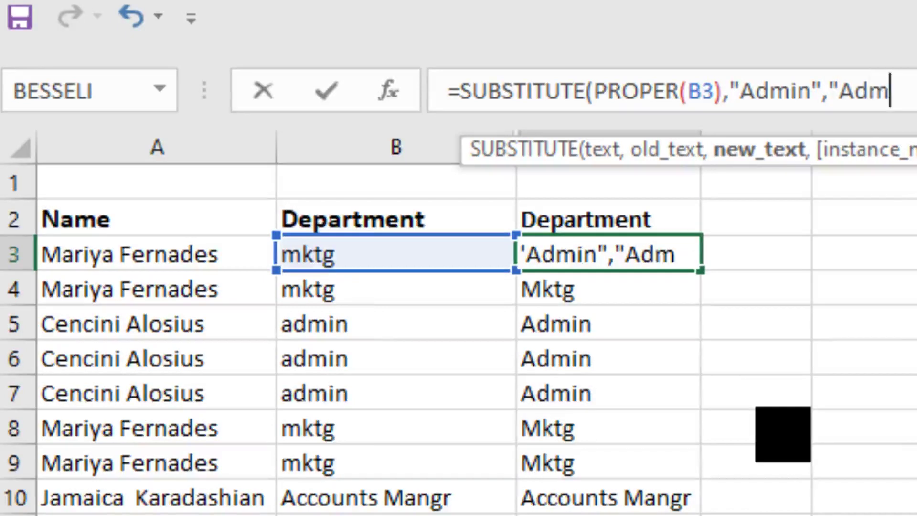
{"action": "type", "text": "stration"}
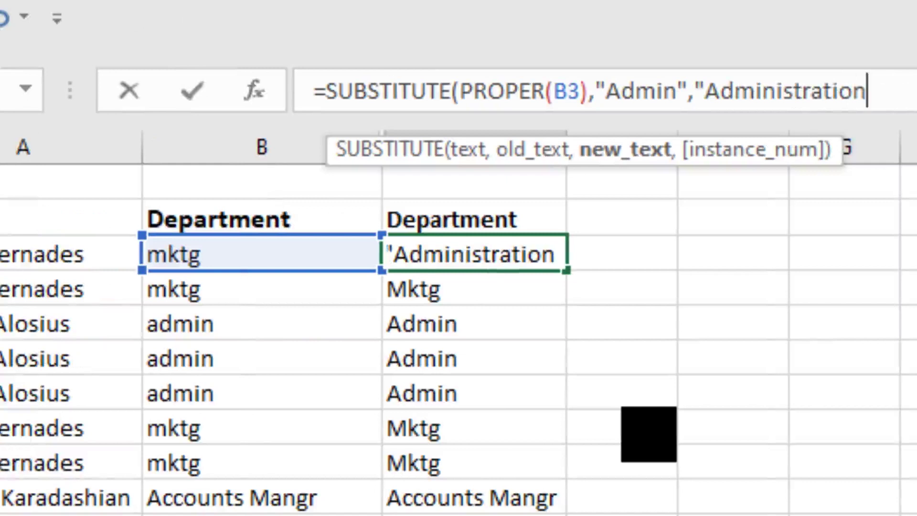
{"action": "type", "text": "\")"}
{"action": "key", "text": "Return"}
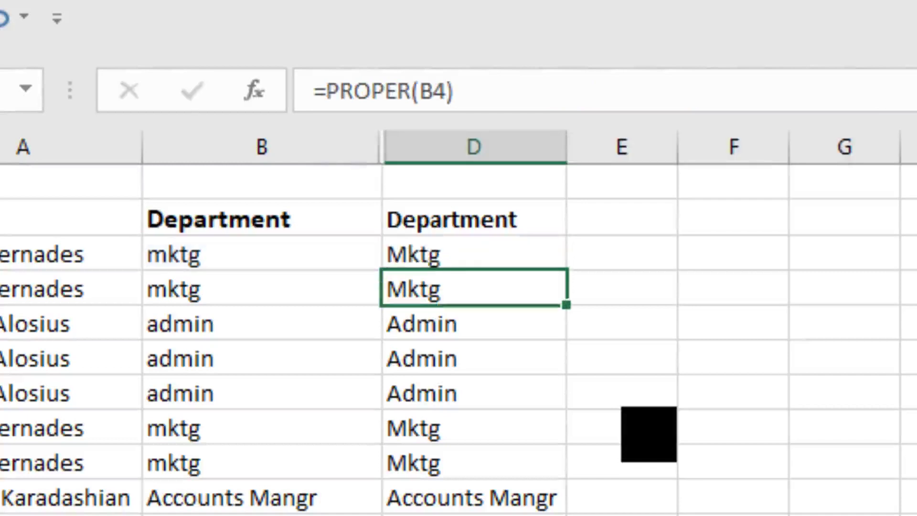
- Fill the SUBSTITUTE formula from D3 down the rest of the second Department column
{"action": "left_click", "coordinate": [484, 263]}
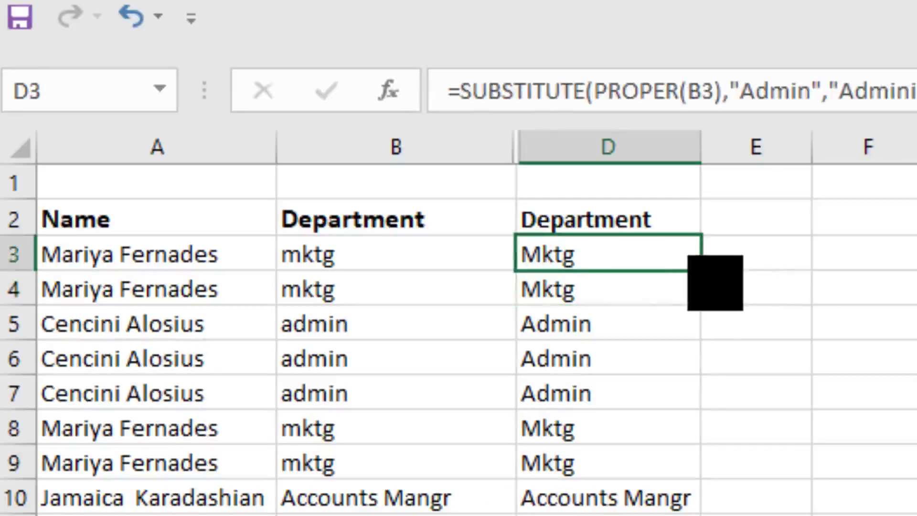
{"action": "double_click", "coordinate": [701, 271]}
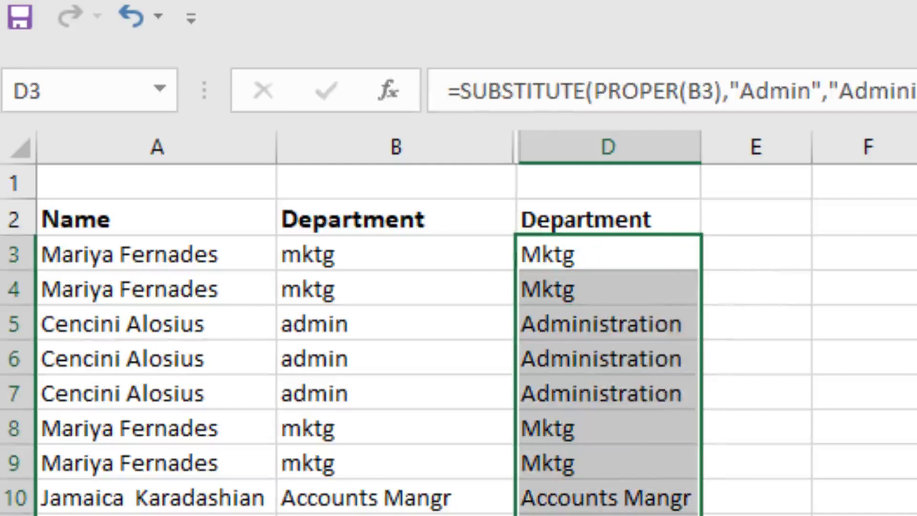
{"action": "left_click", "coordinate": [793, 501]}
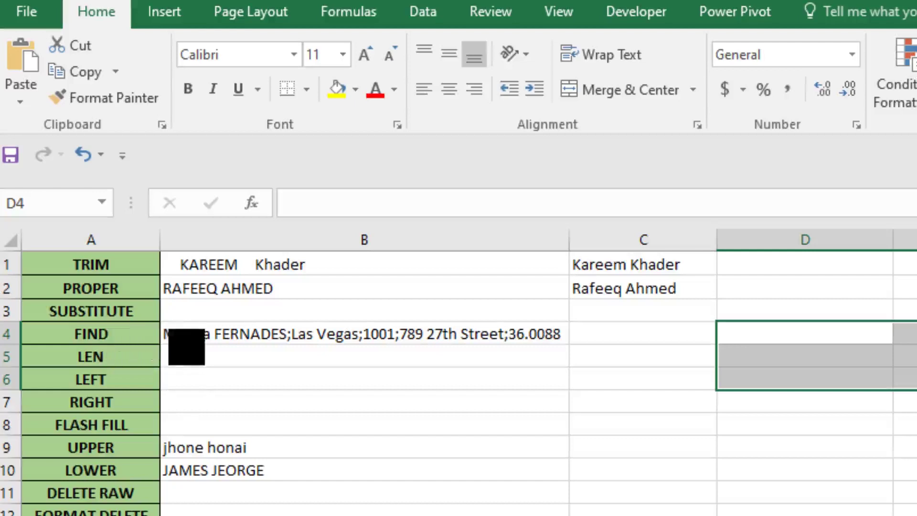
{"action": "left_click", "coordinate": [218, 338]}
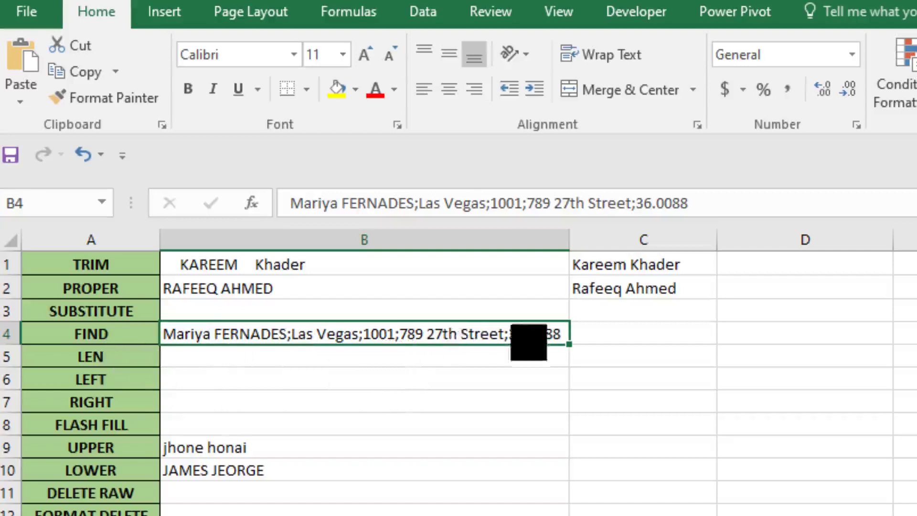
{"action": "left_click", "coordinate": [681, 333]}
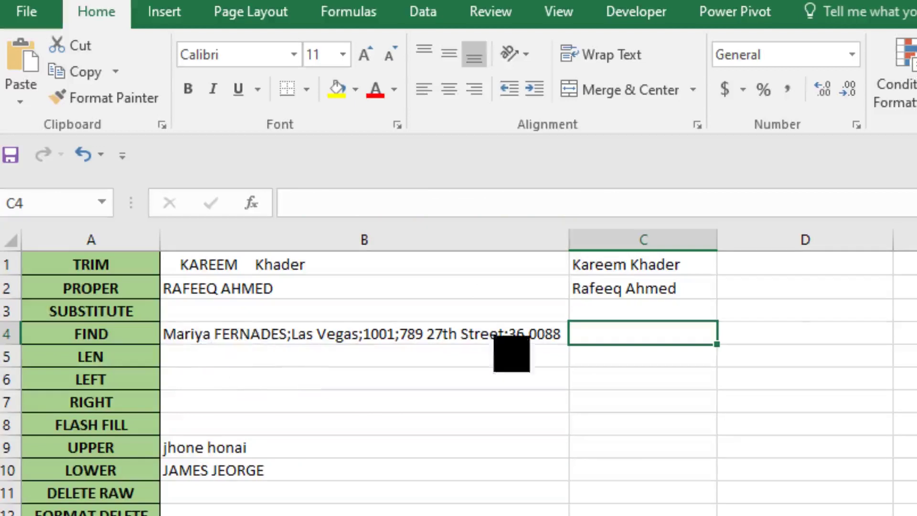
{"action": "left_click", "coordinate": [820, 340]}
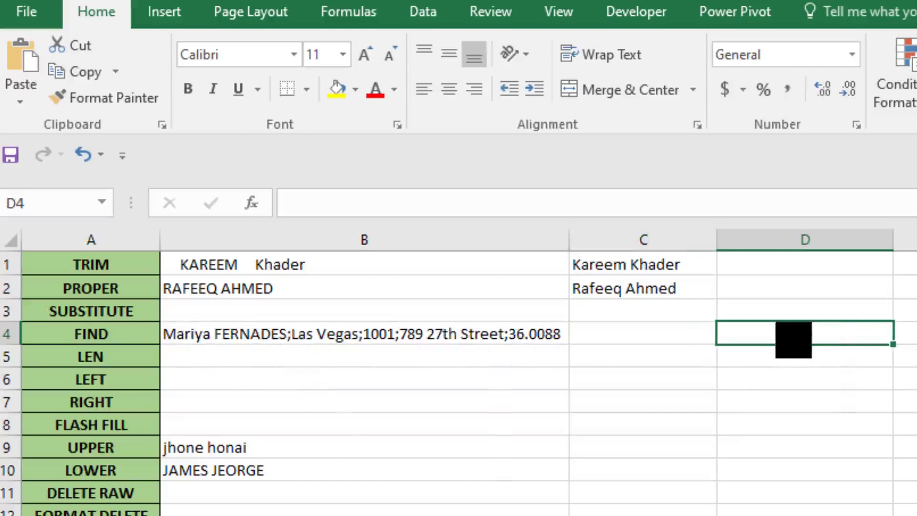
{"action": "left_click_drag", "start_coordinate": [783, 340], "coordinate": [671, 348]}
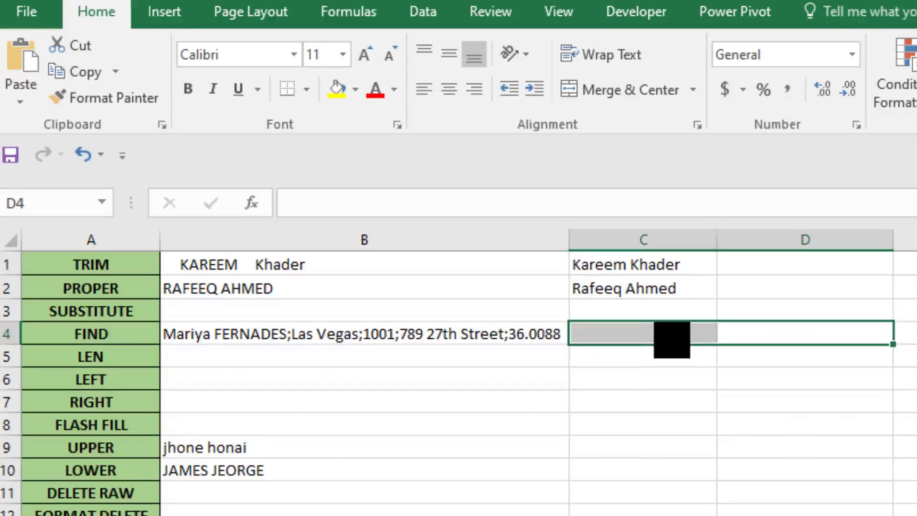
- Enter the formula =FIND(";",B4) in cell C4 to locate the first semicolon in the text of B4
{"action": "left_click", "coordinate": [671, 339]}
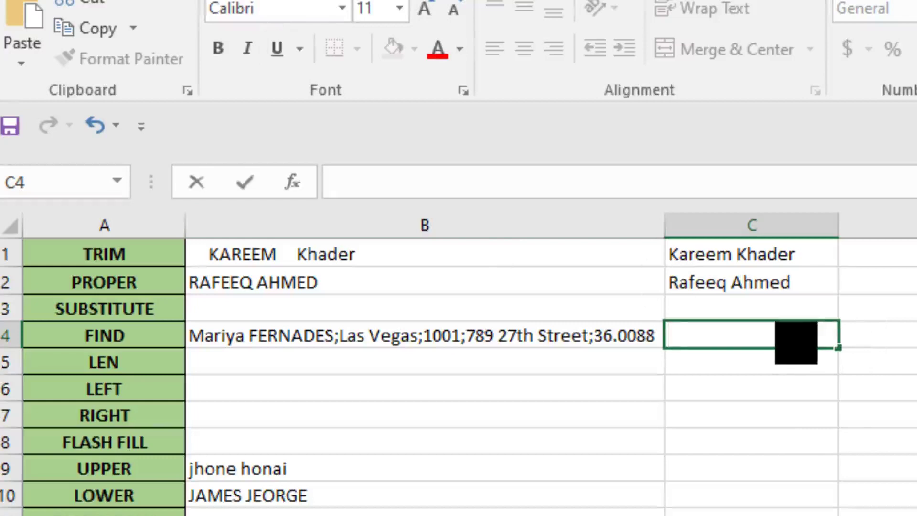
{"action": "type", "text": "=fin"}
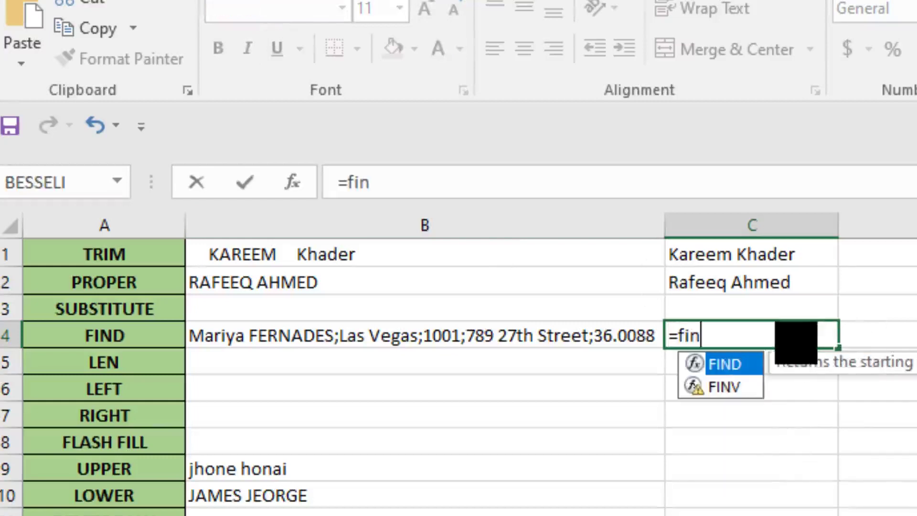
{"action": "double_click", "coordinate": [726, 367]}
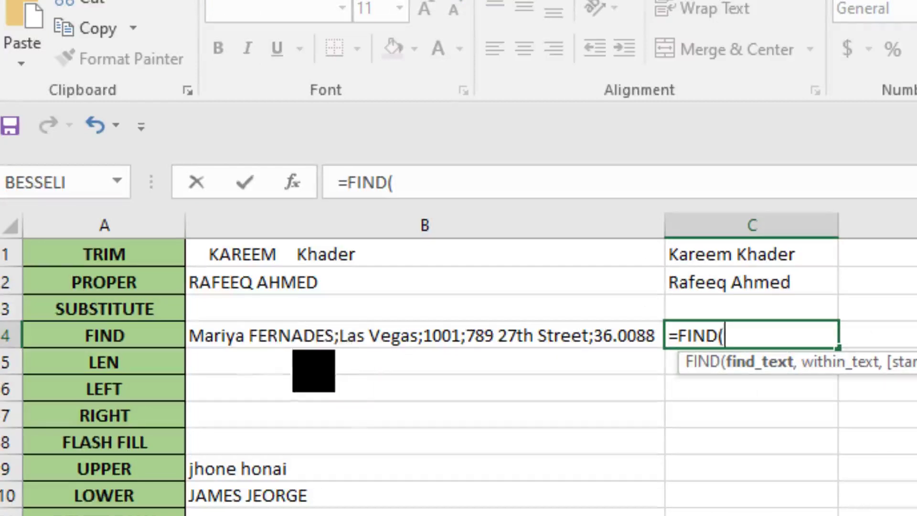
{"action": "type", "text": "\""}
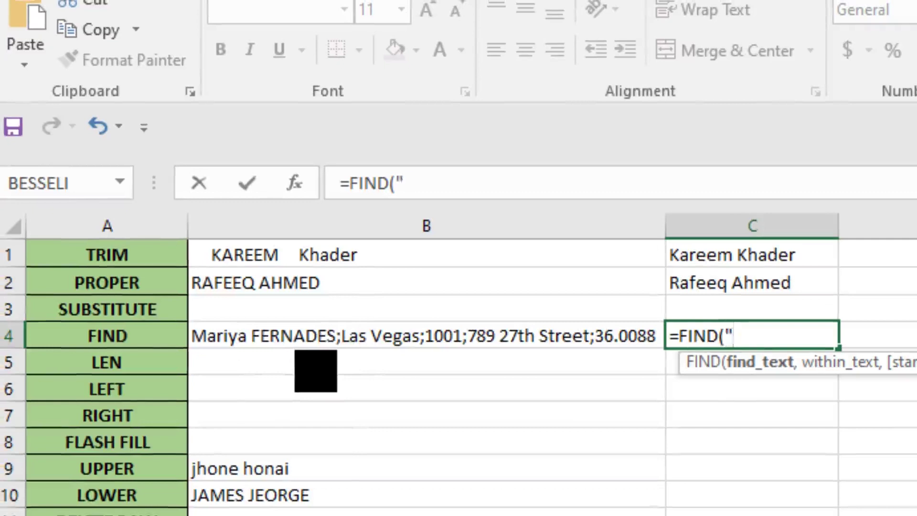
{"action": "type", "text": ";\","}
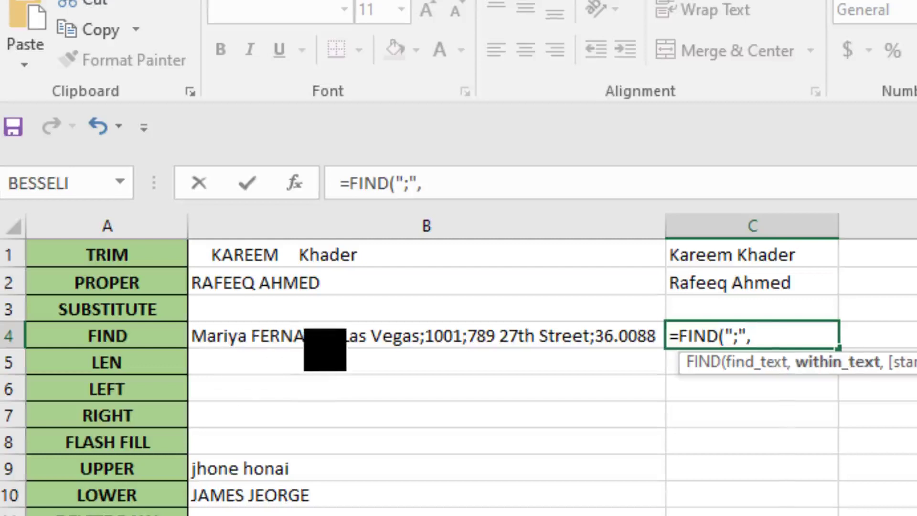
{"action": "left_click", "coordinate": [396, 341]}
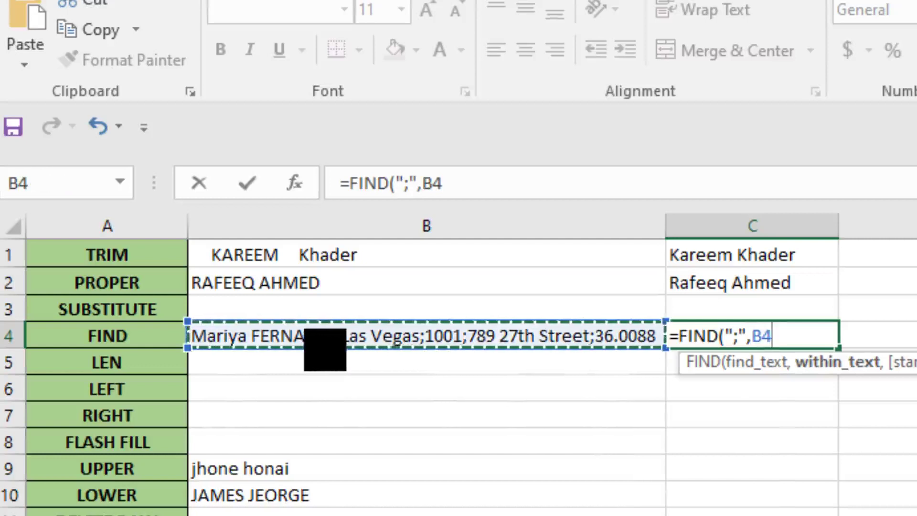
{"action": "type", "text": ")"}
{"action": "key", "text": "Return"}
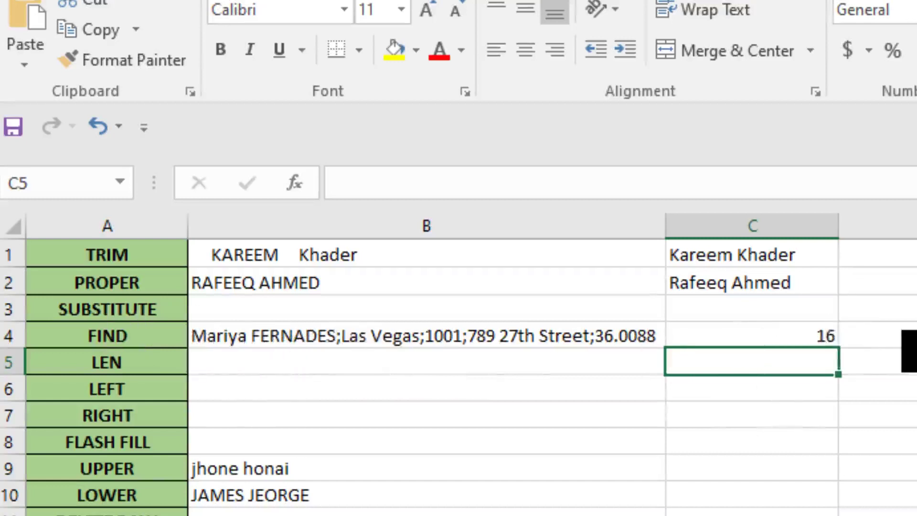
- Enter the formula =LEN(B4) in cell D4 to count the characters of the text in B4
{"action": "left_click", "coordinate": [907, 336]}
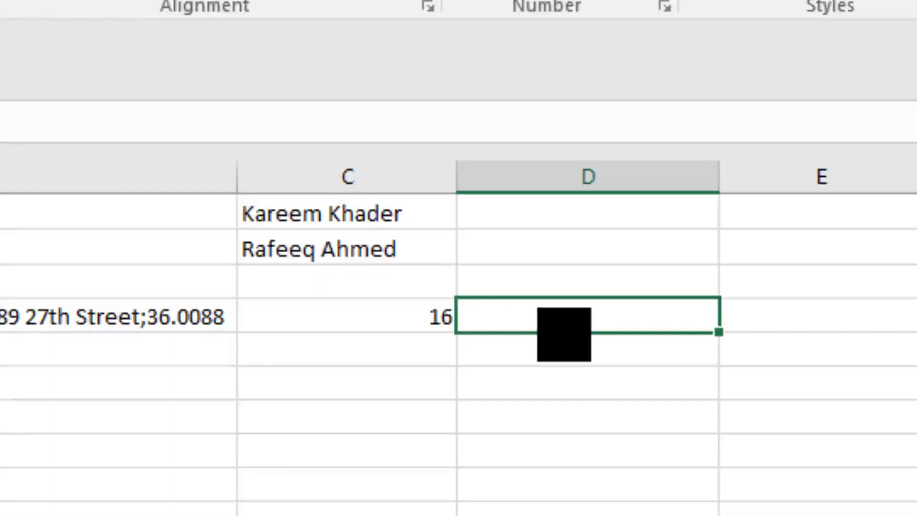
{"action": "type", "text": "="}
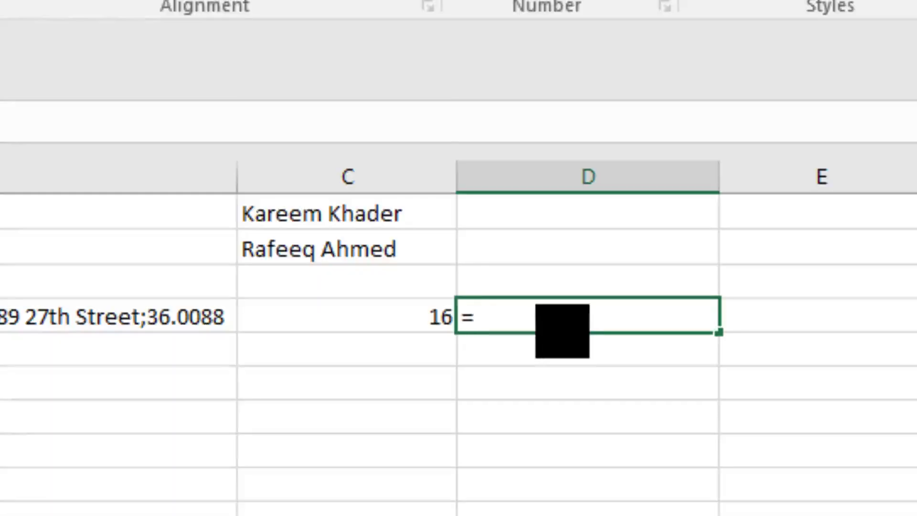
{"action": "type", "text": "len"}
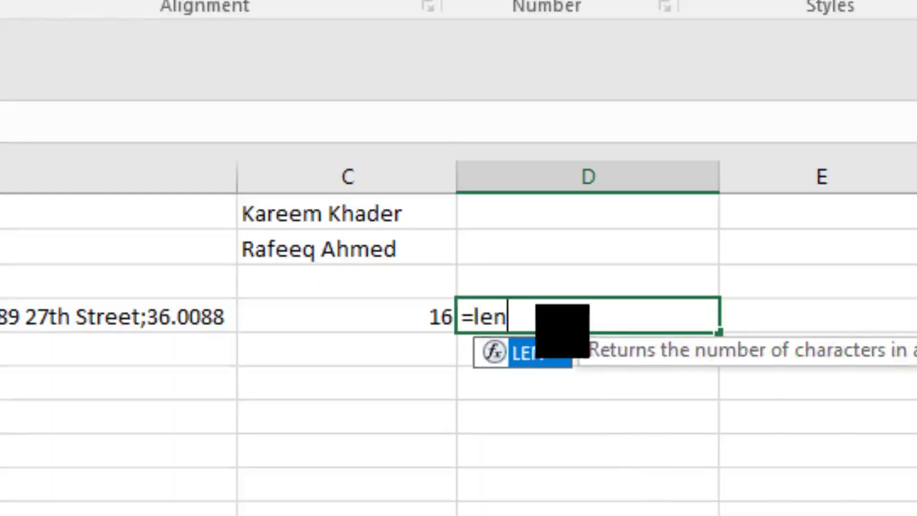
{"action": "double_click", "coordinate": [540, 361]}
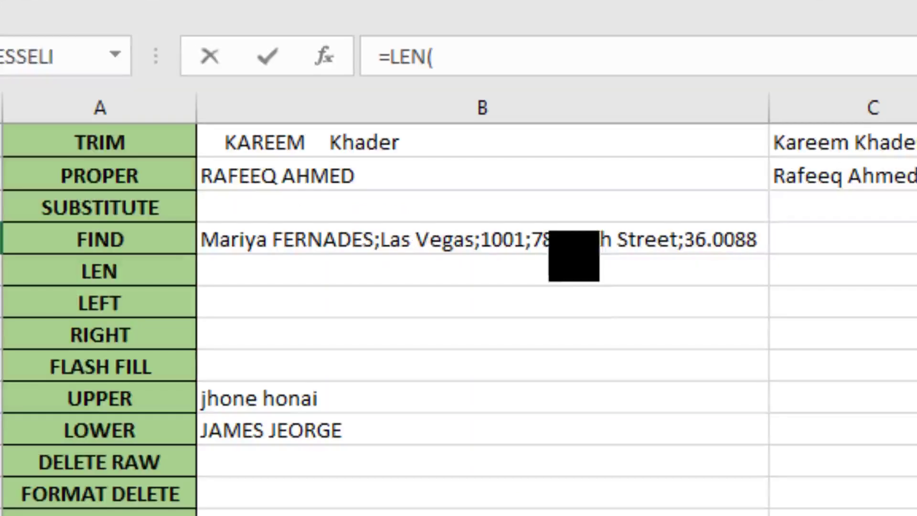
{"action": "left_click", "coordinate": [568, 244]}
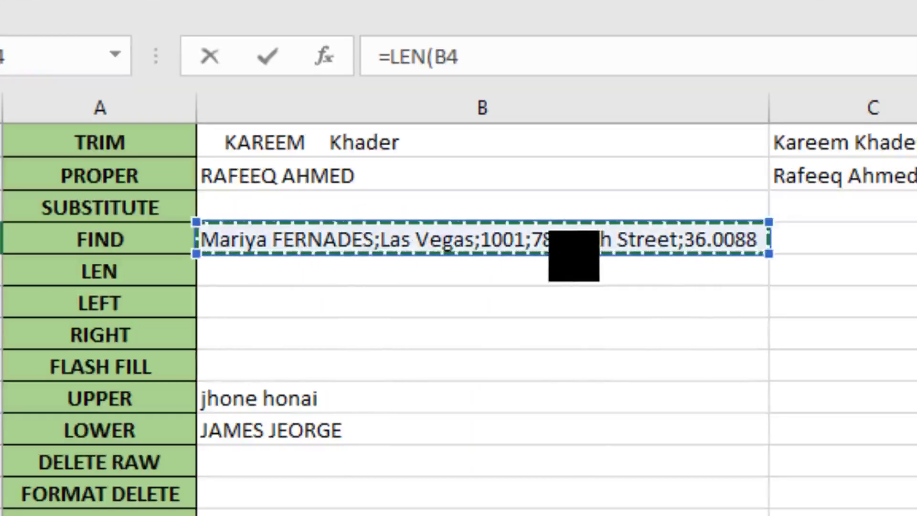
{"action": "type", "text": ")"}
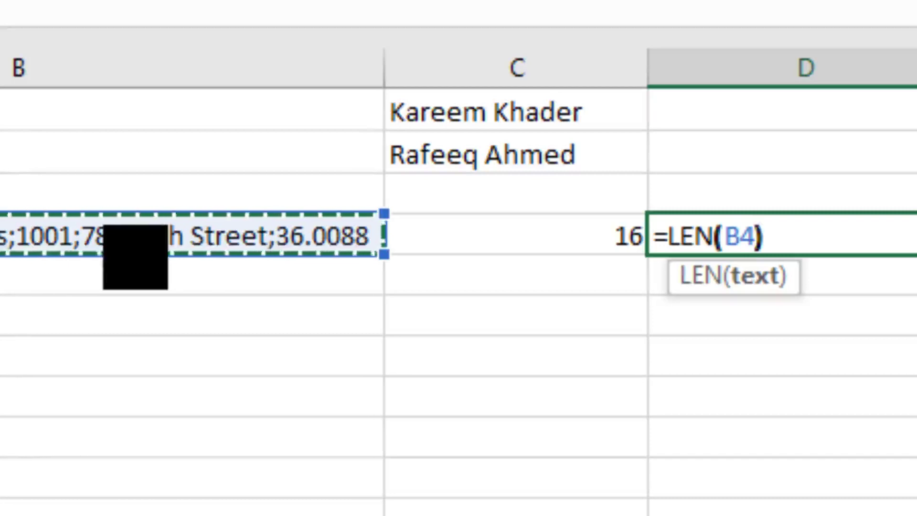
{"action": "key", "text": "Return"}
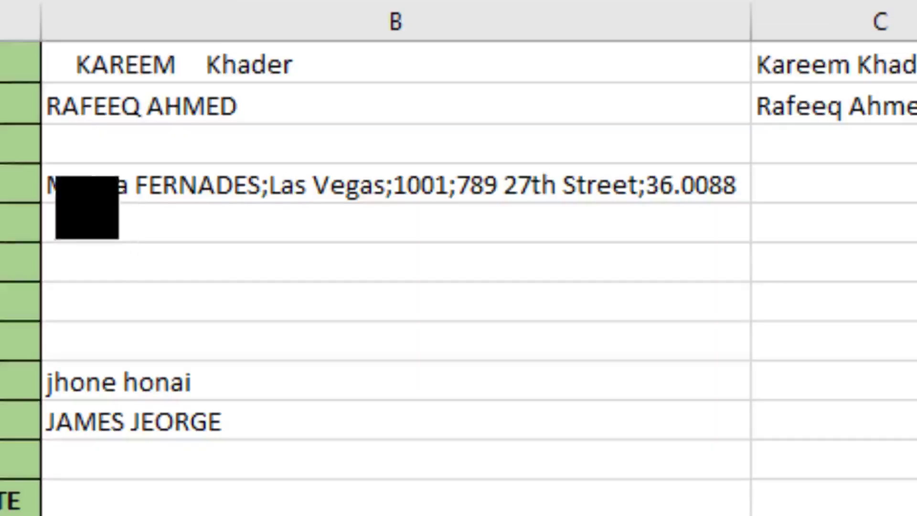
{"action": "left_click", "coordinate": [78, 194]}
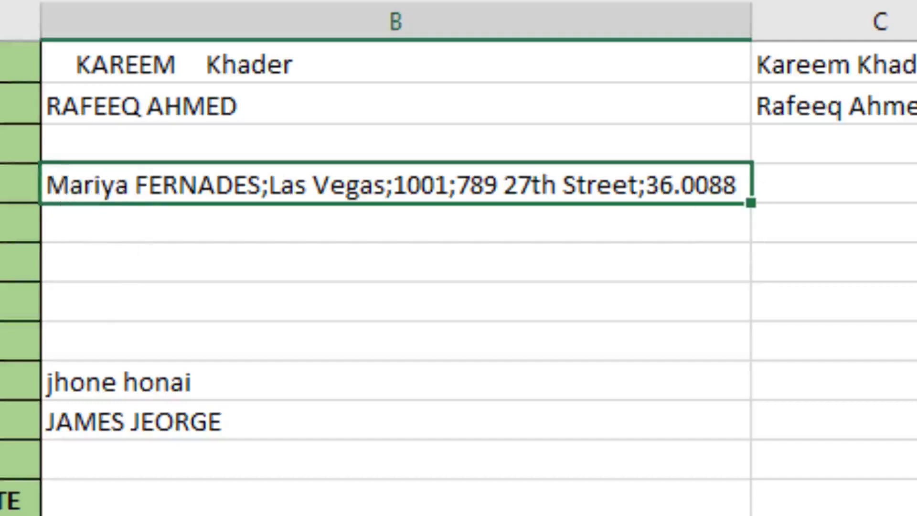
{"action": "left_click", "coordinate": [915, 184]}
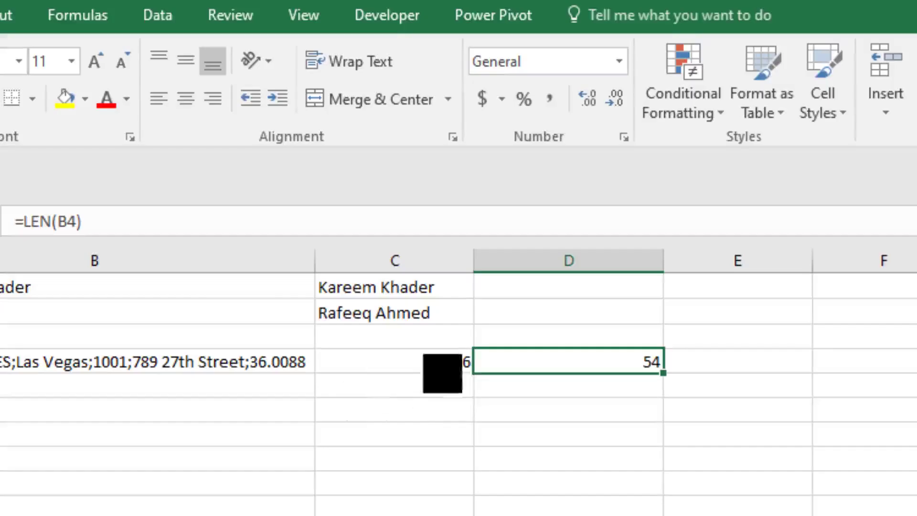
{"action": "left_click", "coordinate": [785, 373]}
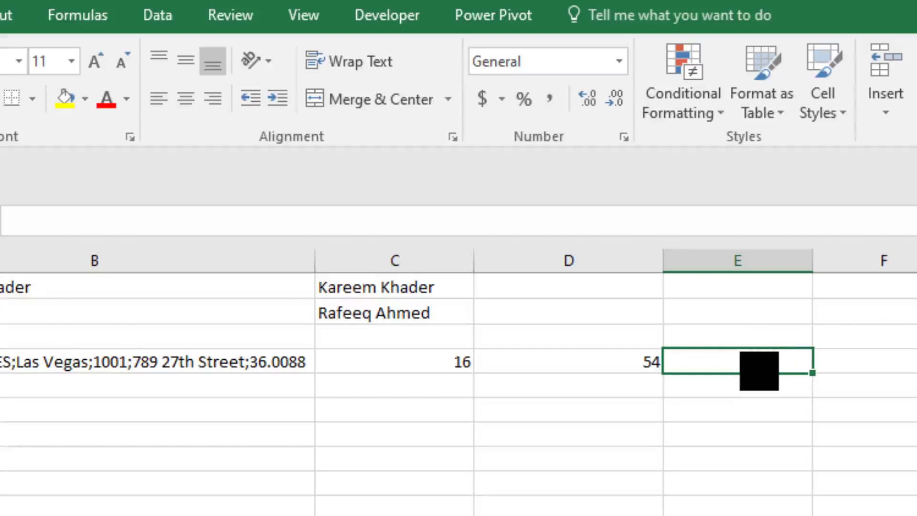
{"action": "left_click_drag", "start_coordinate": [751, 363], "coordinate": [430, 432]}
{"action": "left_click", "coordinate": [17, 368]}
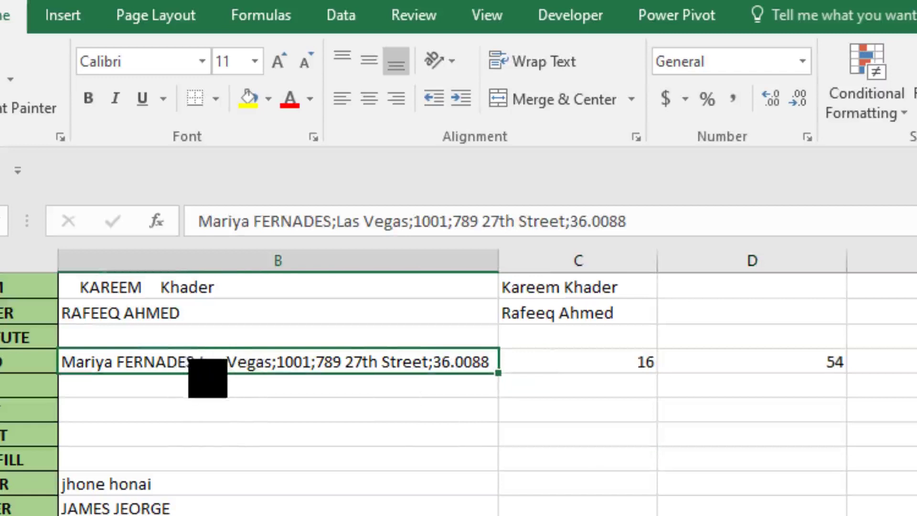
{"action": "left_click", "coordinate": [759, 368]}
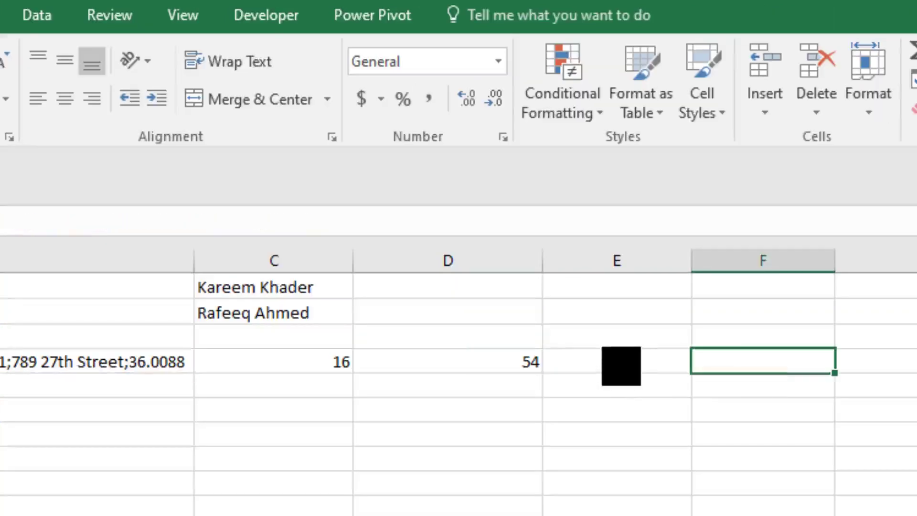
- Enter the formula =LEFT(B4,C4) in cell E4 to extract the text of B4 up to the first semicolon
{"action": "left_click", "coordinate": [620, 366]}
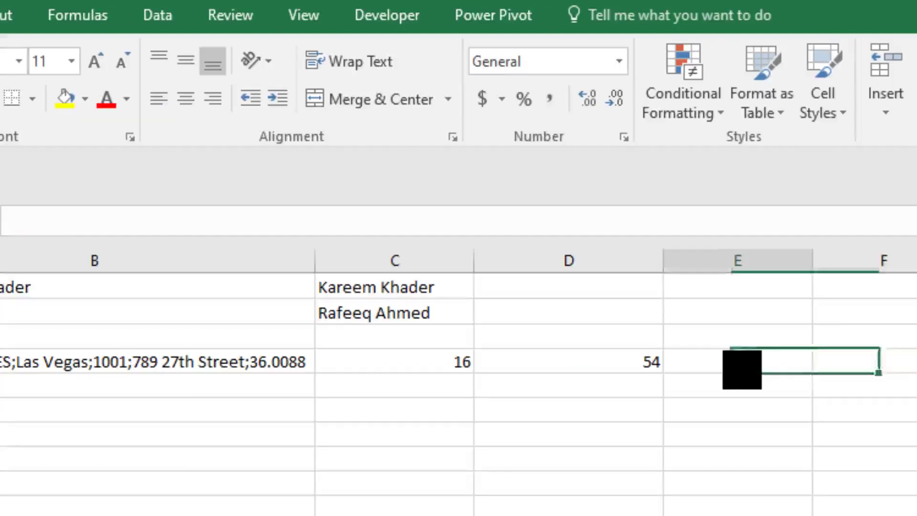
{"action": "type", "text": "="}
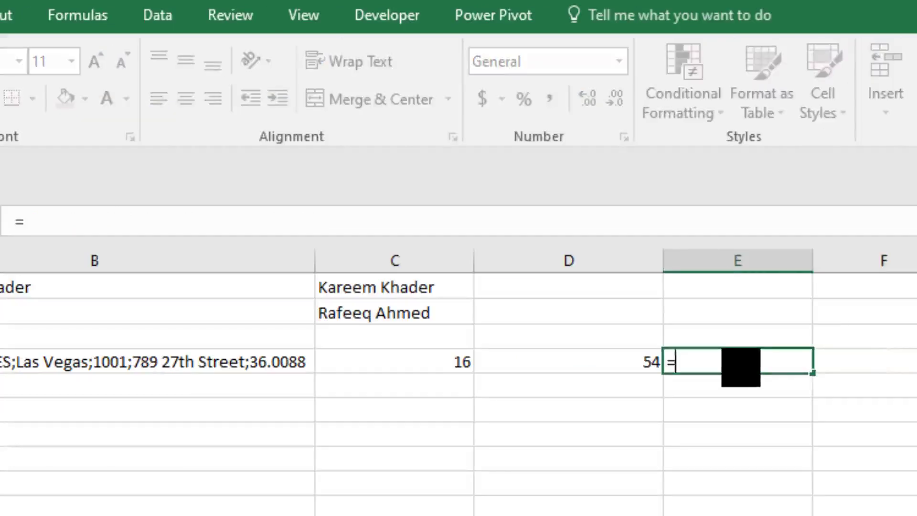
{"action": "type", "text": "le"}
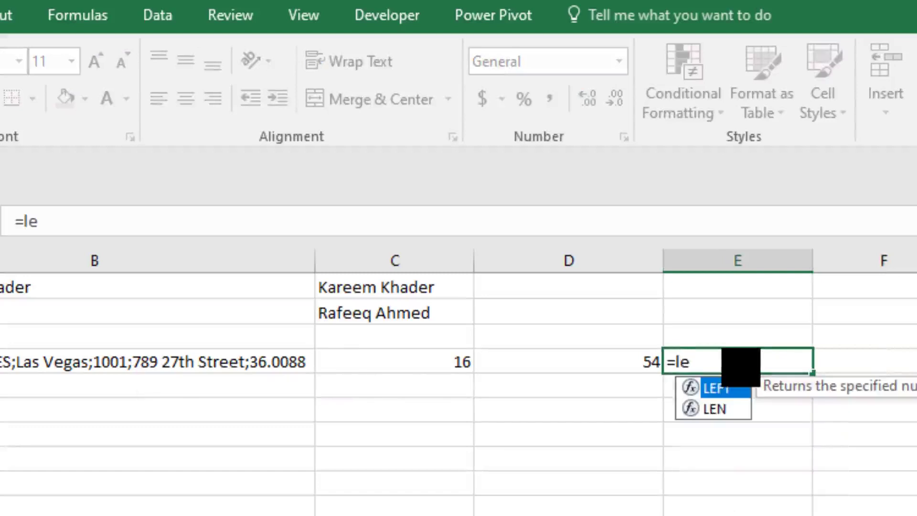
{"action": "double_click", "coordinate": [728, 386]}
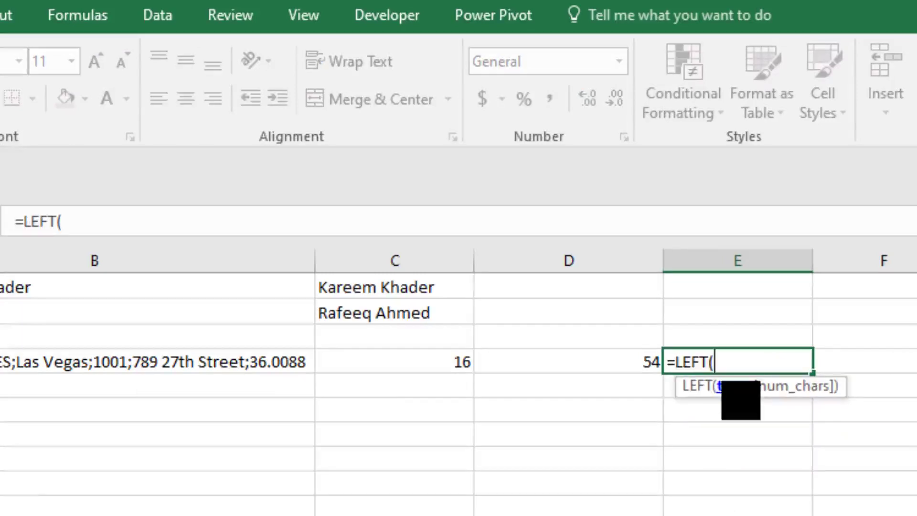
{"action": "left_click", "coordinate": [329, 366]}
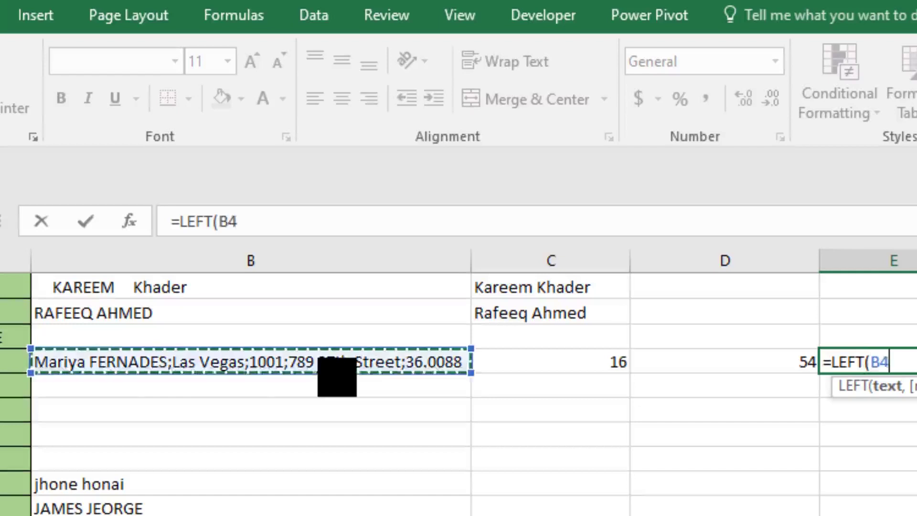
{"action": "type", "text": ","}
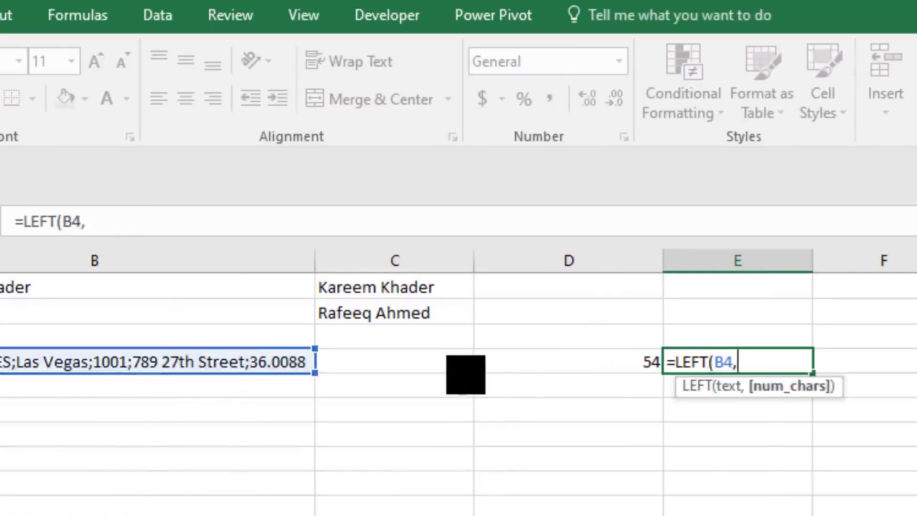
{"action": "left_click", "coordinate": [458, 363]}
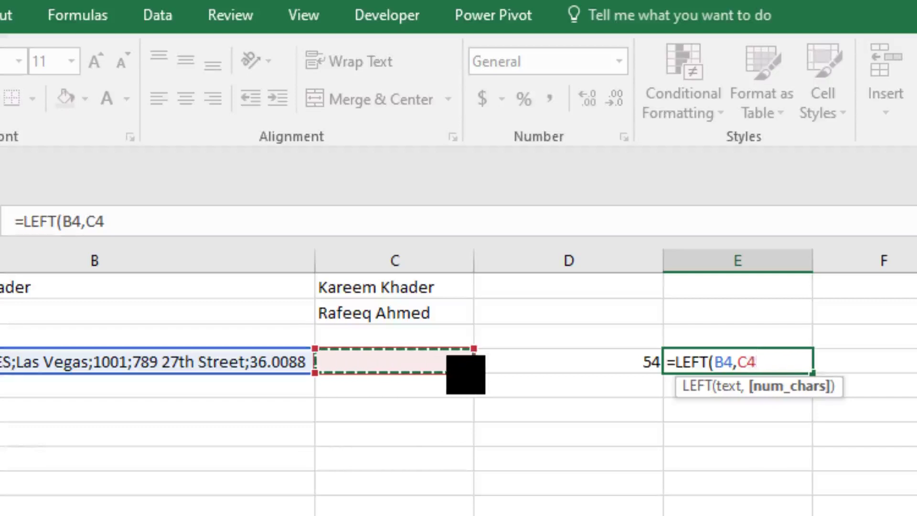
{"action": "type", "text": ")"}
{"action": "key", "text": "Return"}
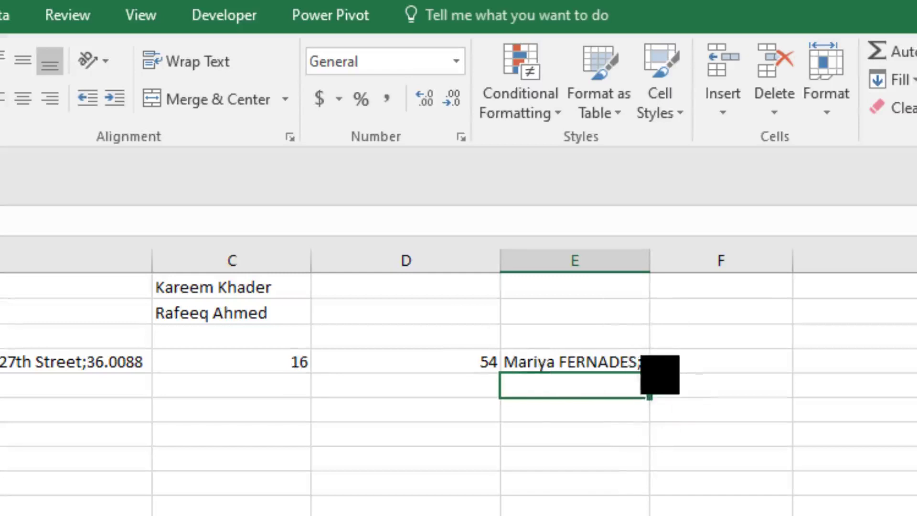
- Change the formula in E4 to =LEFT(B4,C4-1) so that the semicolon is excluded from the extracted name
{"action": "left_click", "coordinate": [637, 363]}
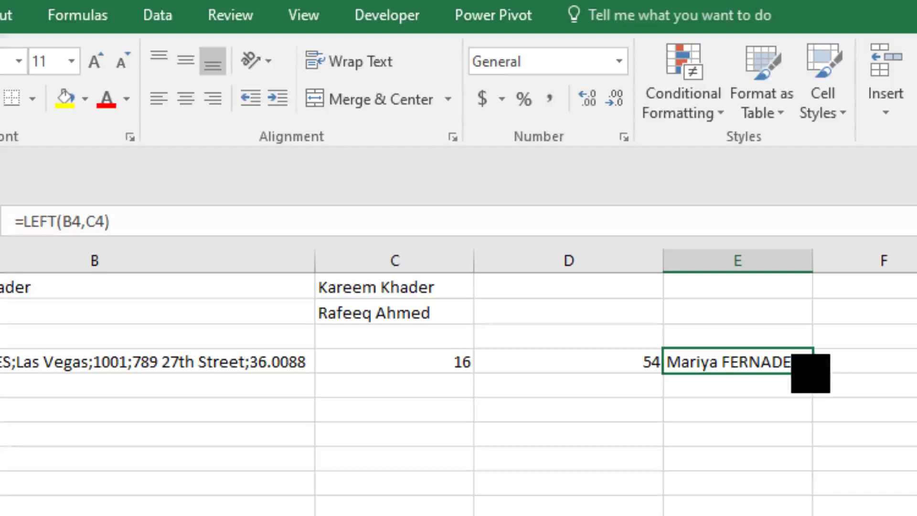
{"action": "left_click", "coordinate": [93, 222]}
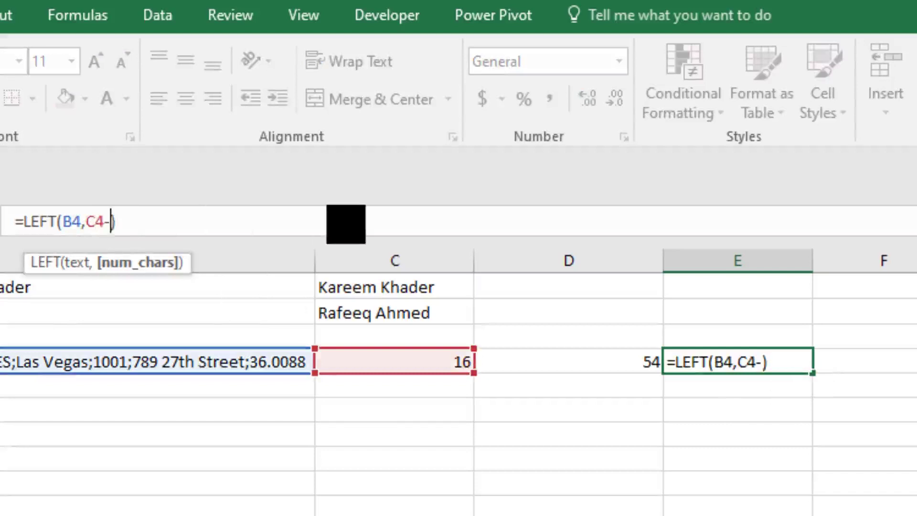
{"action": "type", "text": "-1"}
{"action": "key", "text": "Return"}
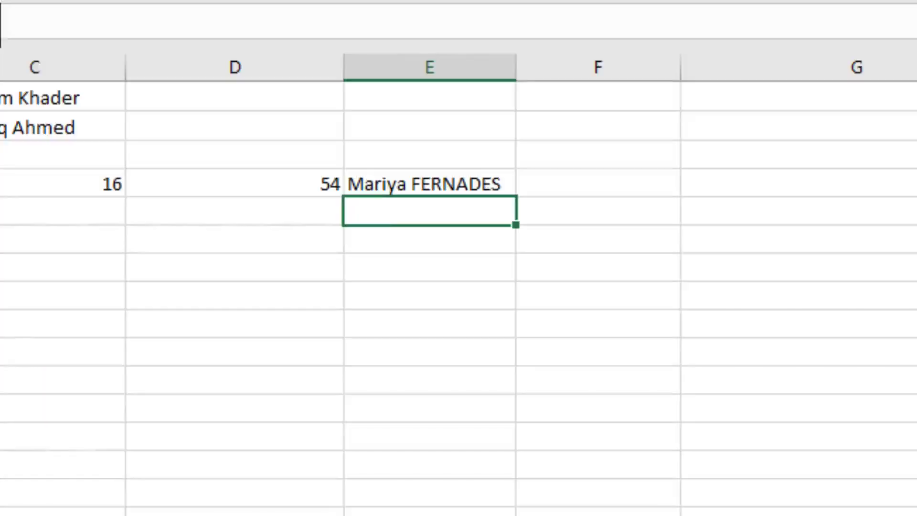
- Enter the formula =RIGHT(B4,D4) in cell F4 to extract characters from the end of the text in B4
{"action": "left_click", "coordinate": [588, 193]}
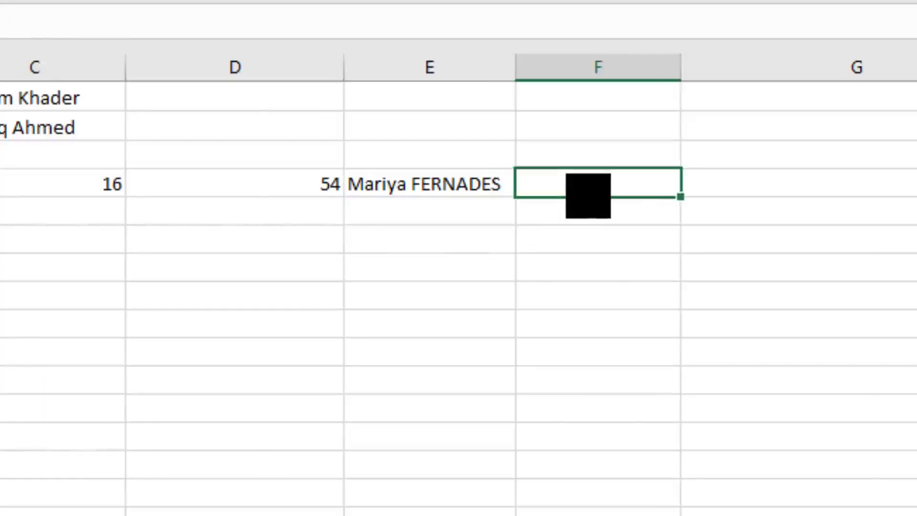
{"action": "type", "text": "=ri"}
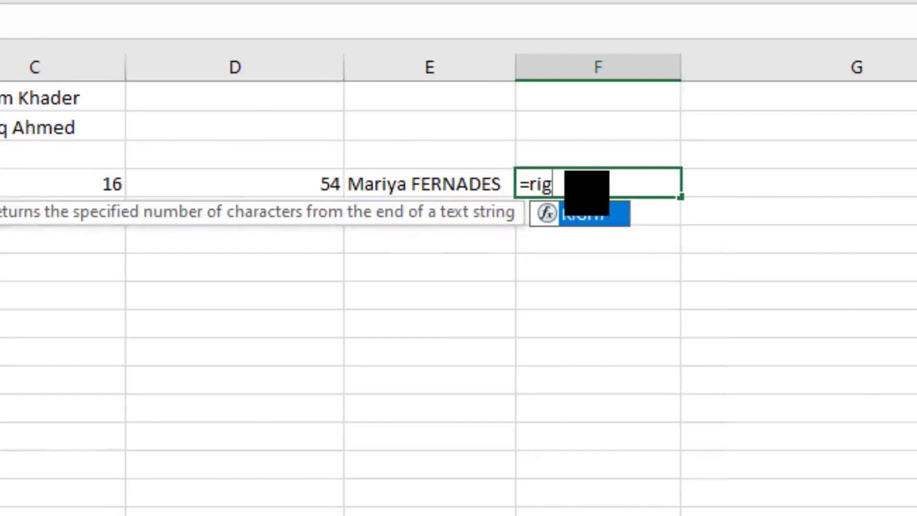
{"action": "type", "text": "g"}
{"action": "double_click", "coordinate": [585, 213]}
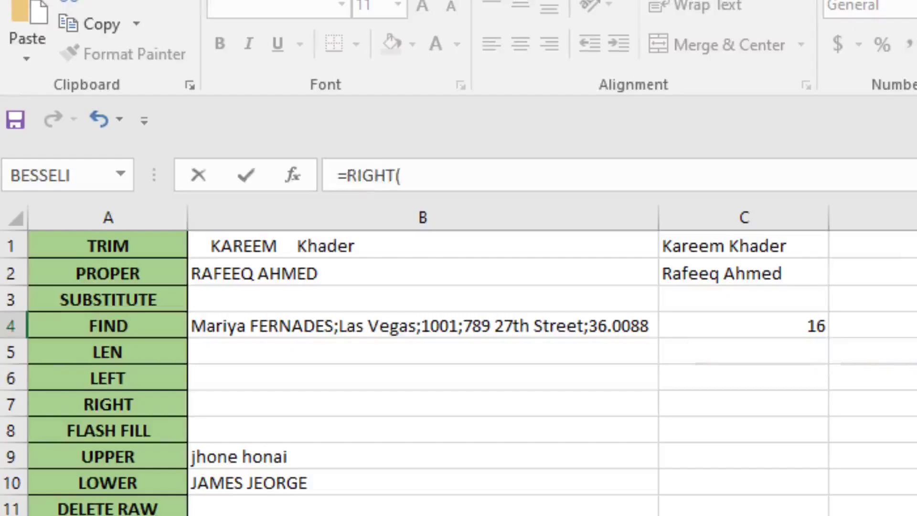
{"action": "left_click", "coordinate": [544, 334]}
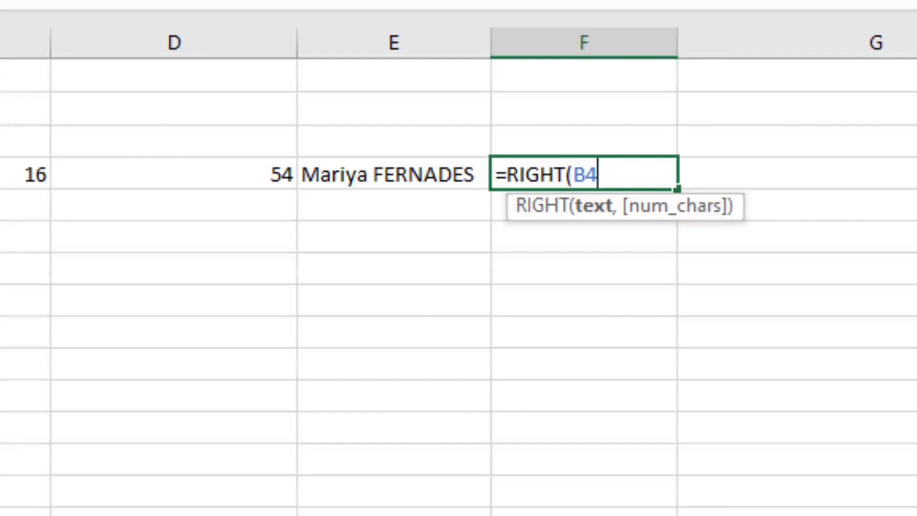
{"action": "type", "text": ","}
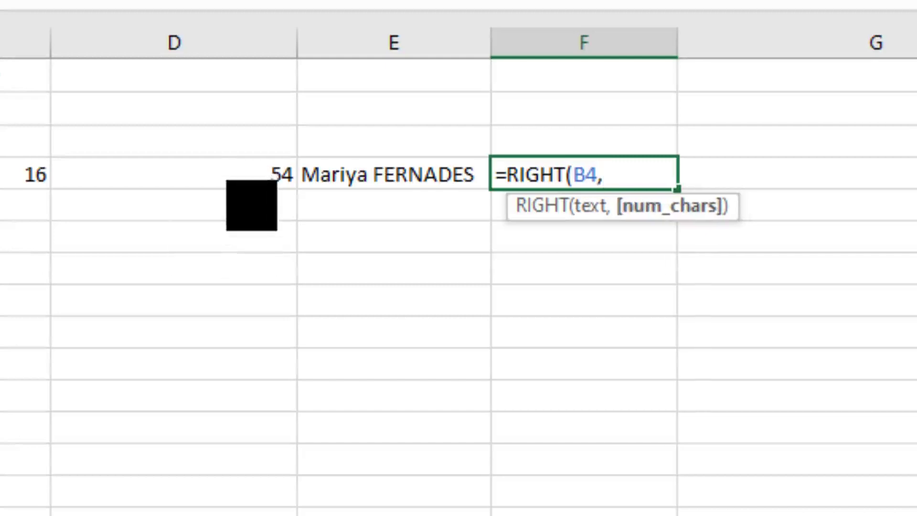
{"action": "left_click", "coordinate": [264, 187]}
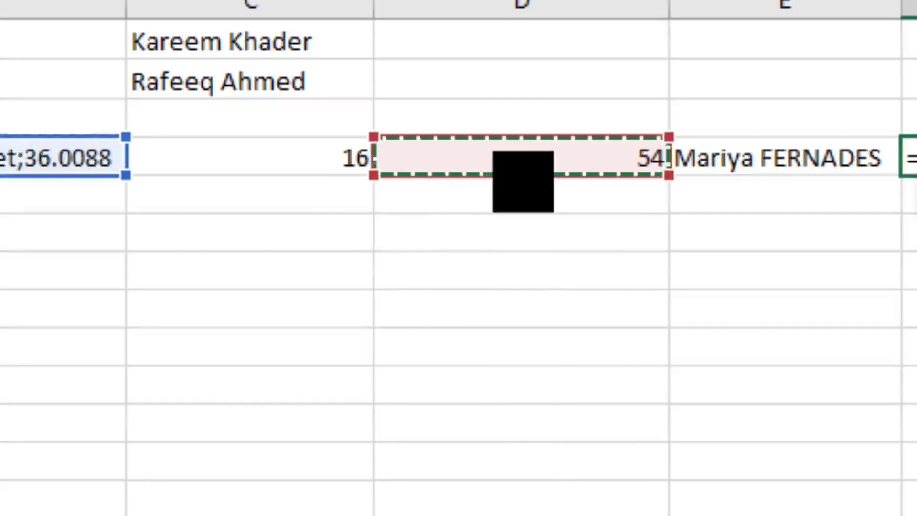
{"action": "type", "text": ")"}
{"action": "key", "text": "Return"}
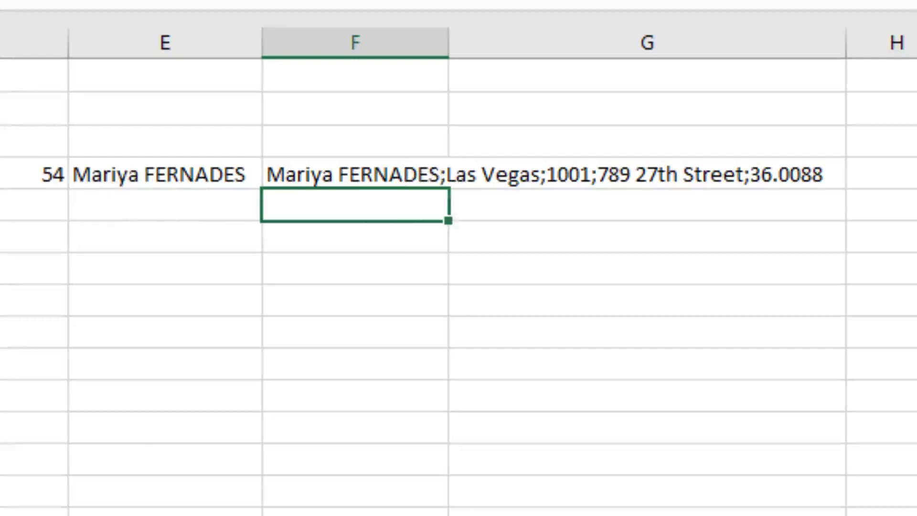
- Change the formula in F4 to =RIGHT(B4,D4-C4) and fit the width of column F to its contents
{"action": "left_click", "coordinate": [287, 177]}
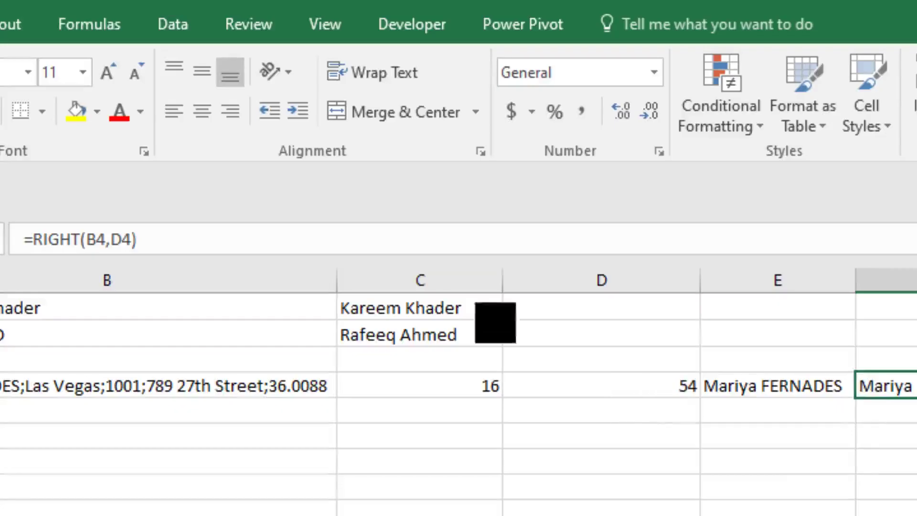
{"action": "left_click", "coordinate": [135, 241]}
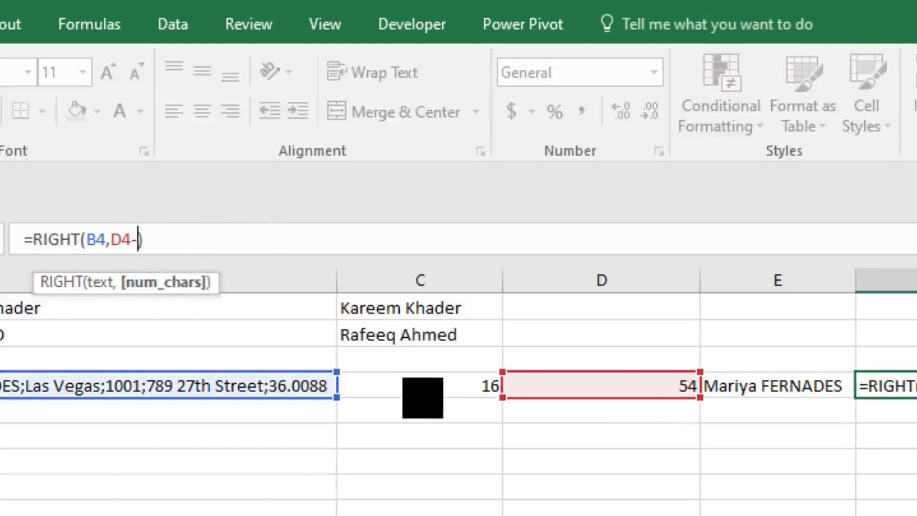
{"action": "left_click", "coordinate": [484, 396]}
{"action": "key", "text": "Return"}
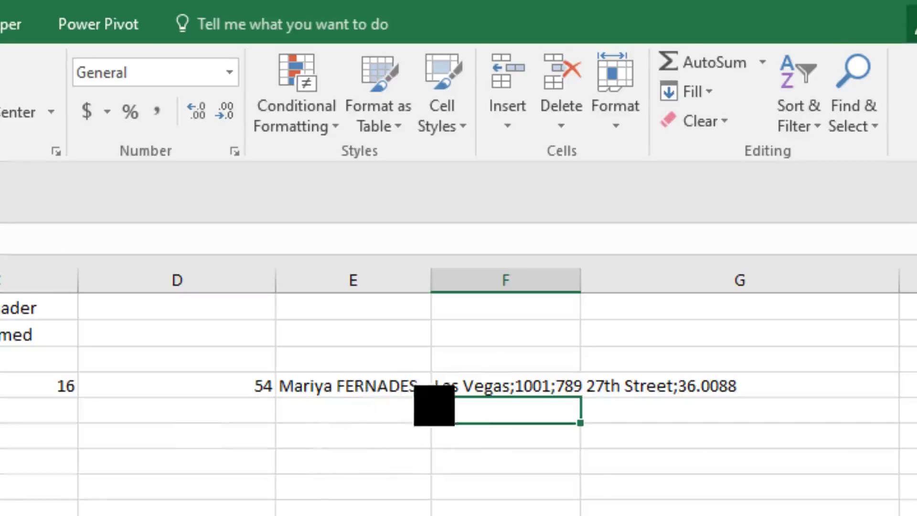
{"action": "double_click", "coordinate": [580, 275]}
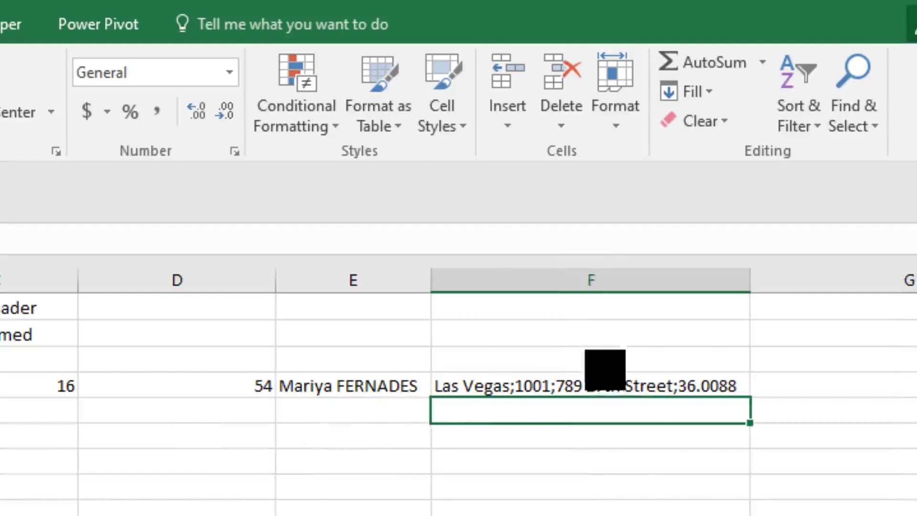
{"action": "left_click", "coordinate": [583, 399]}
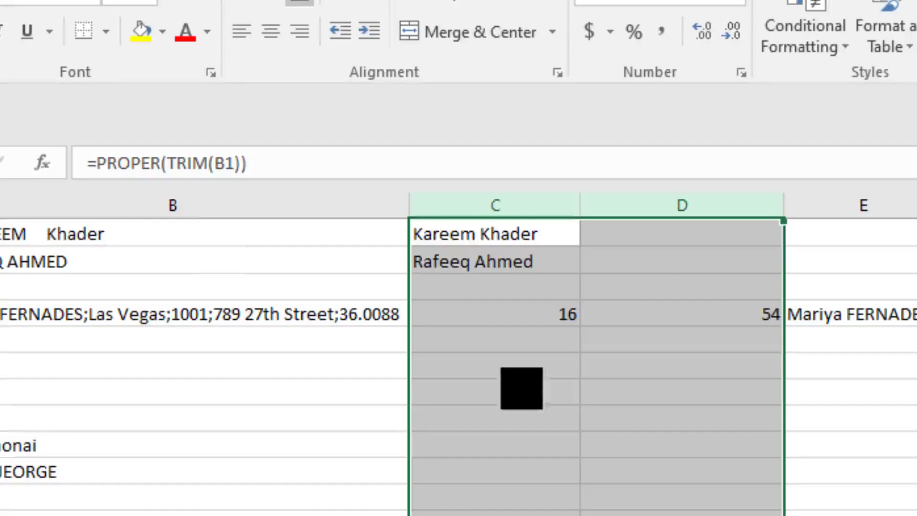
- Try deleting the helper columns C and D, and undo the deletion
{"action": "left_click", "coordinate": [884, 503]}
{"action": "left_click", "coordinate": [519, 201]}
{"action": "mouse_move", "coordinate": [516, 196]}
{"action": "left_mouse_down"}
{"action": "mouse_move", "coordinate": [673, 204]}
{"action": "mouse_move", "coordinate": [663, 194]}
{"action": "left_mouse_up"}
{"action": "right_click", "coordinate": [662, 196]}
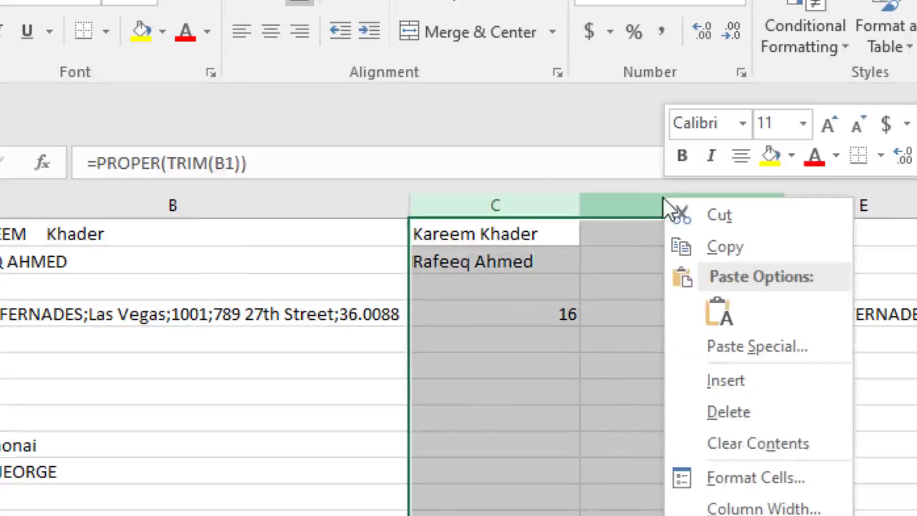
{"action": "left_click", "coordinate": [749, 414]}
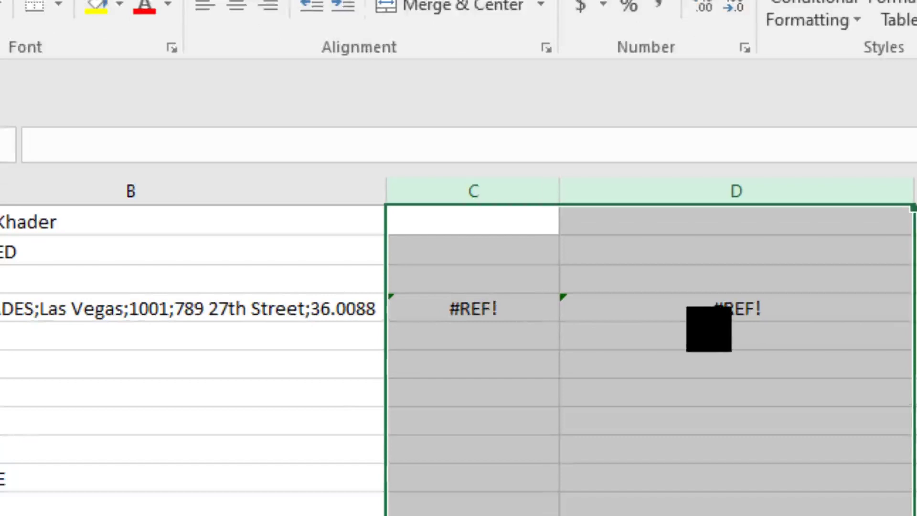
{"action": "key", "text": "ctrl+z"}
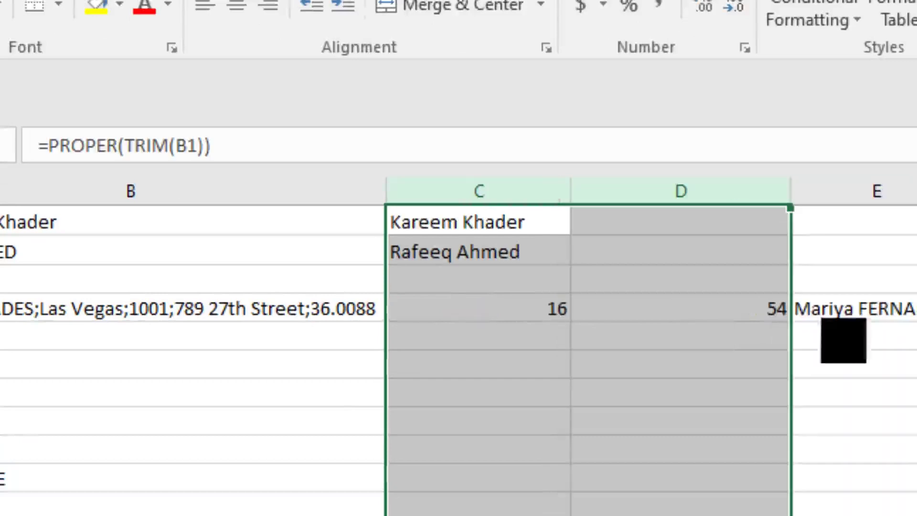
- Copy FIND(";",B4) from C4 and put it in place of the C4 reference in E4, giving =LEFT(B4,FIND(";",B4)-1)
{"action": "left_click", "coordinate": [521, 309]}
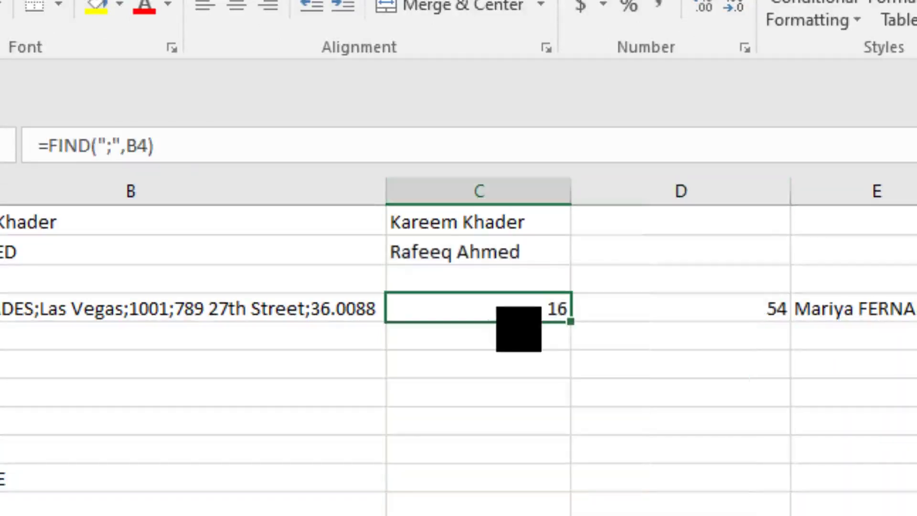
{"action": "left_click_drag", "start_coordinate": [178, 146], "coordinate": [65, 145]}
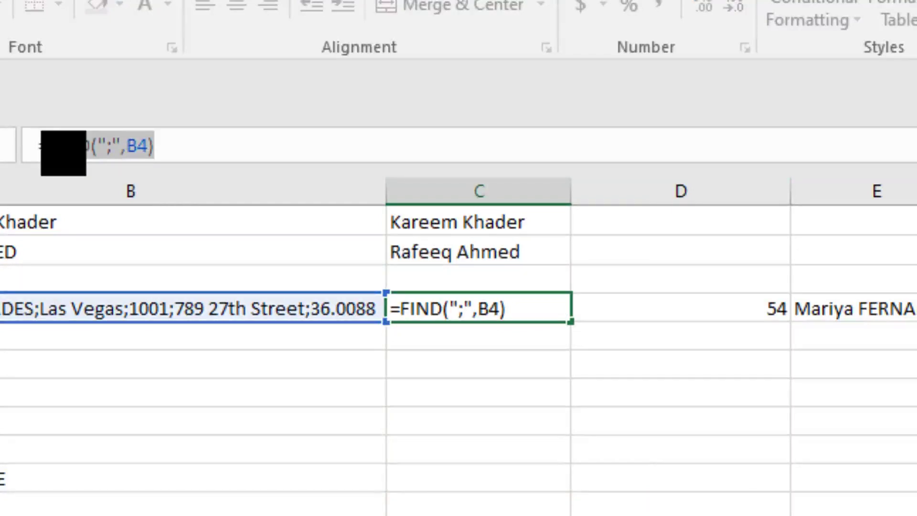
{"action": "key", "text": "ctrl+Return"}
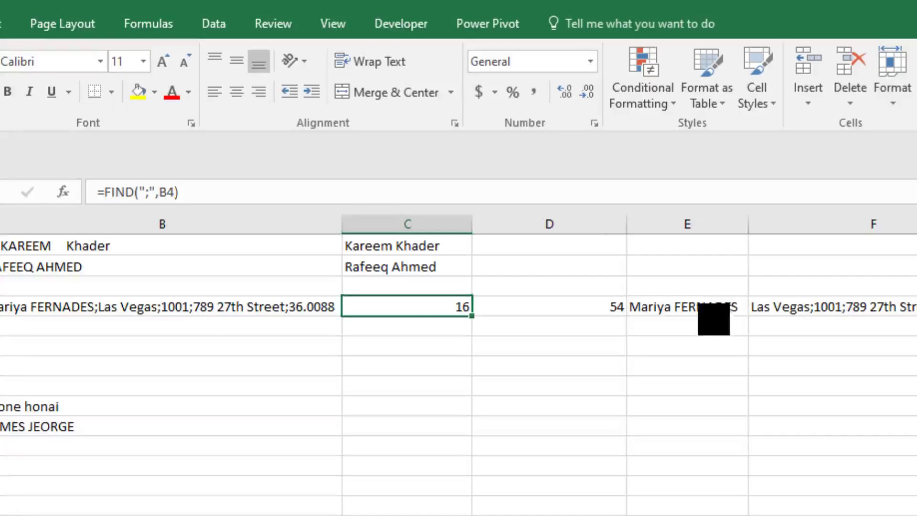
{"action": "left_click", "coordinate": [883, 308]}
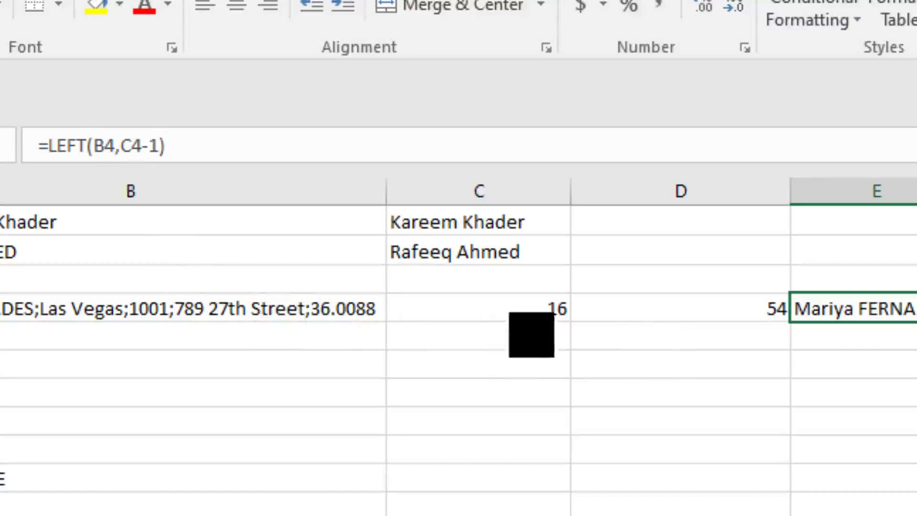
{"action": "left_click", "coordinate": [141, 152]}
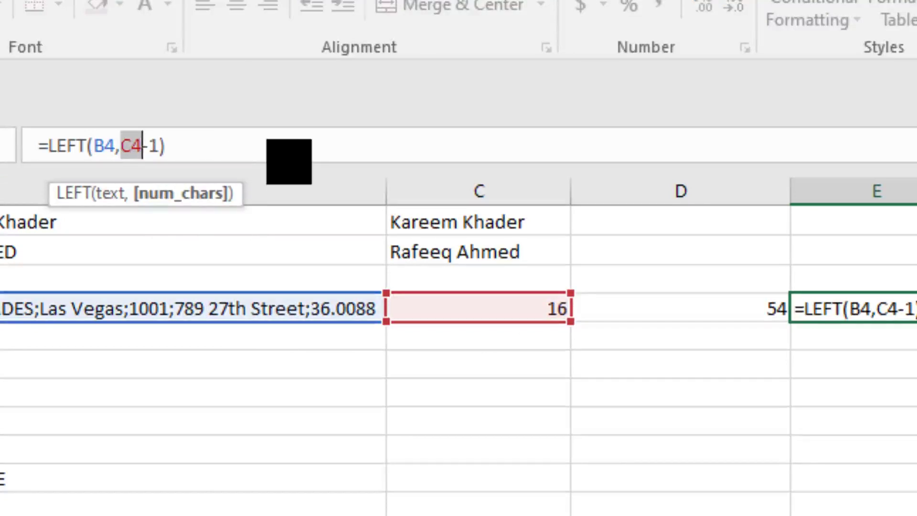
{"action": "key", "text": "ctrl+v"}
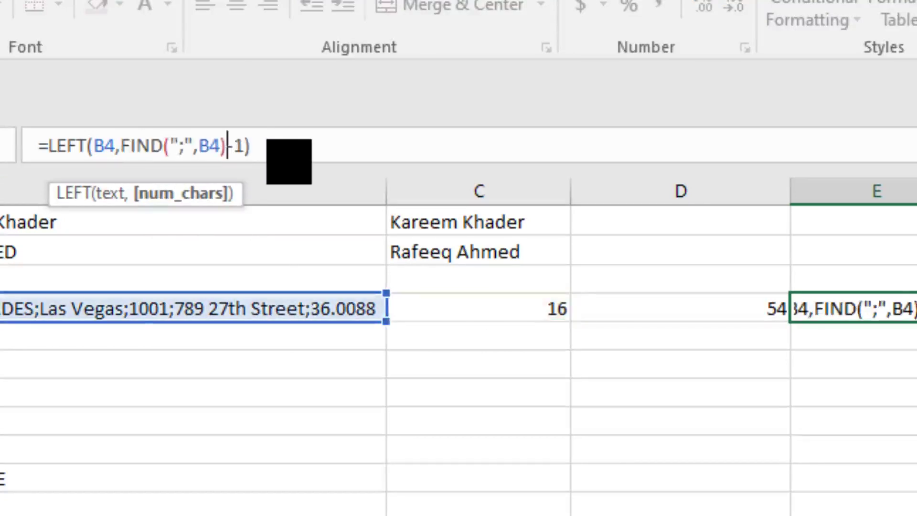
{"action": "key", "text": "Return"}
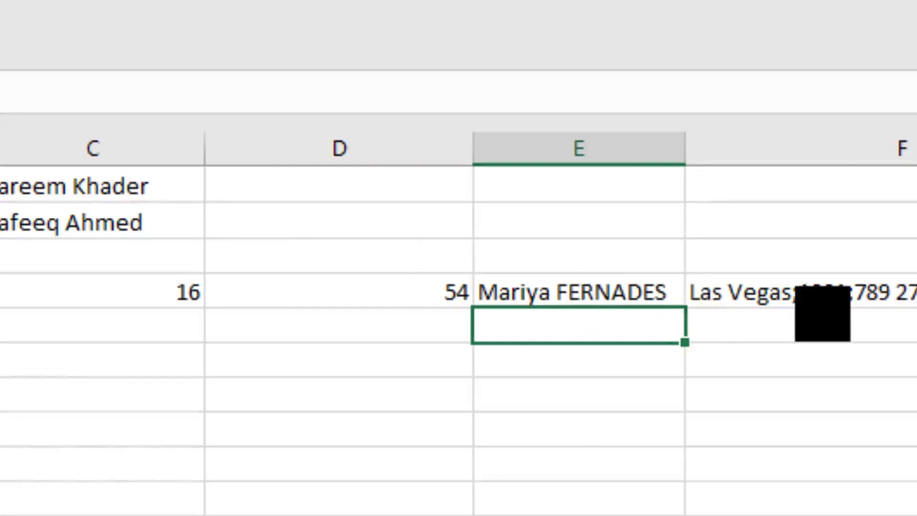
- Copy LEN(B4) from D4 and put it in place of the D4 reference in F4, giving =RIGHT(B4,LEN(B4)-C4)
{"action": "left_click", "coordinate": [812, 292]}
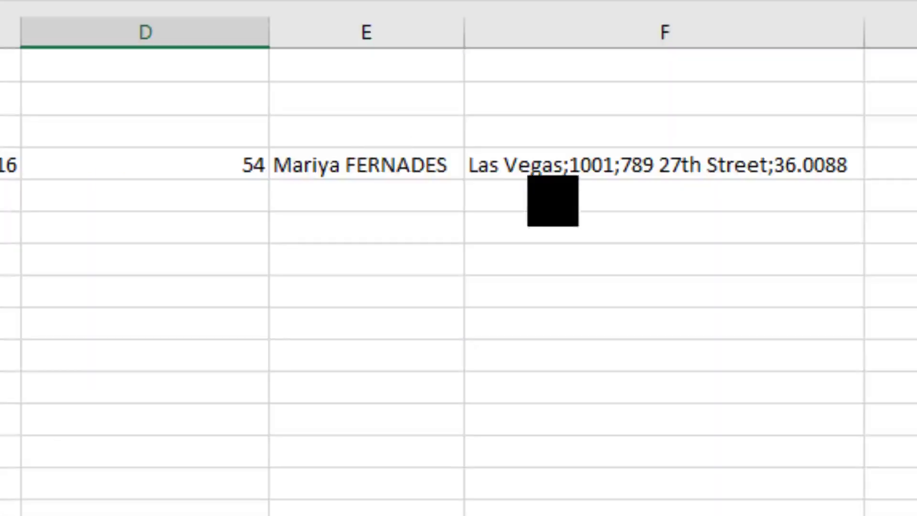
{"action": "left_click", "coordinate": [640, 177]}
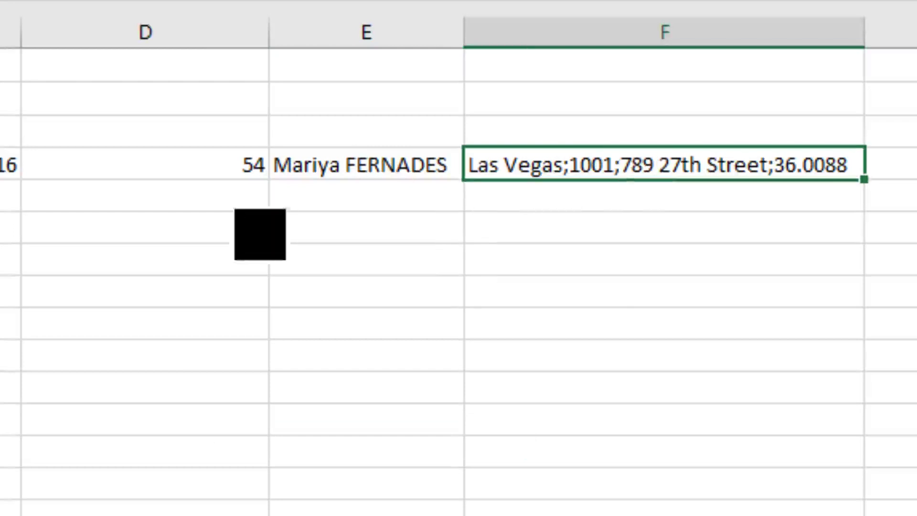
{"action": "left_click", "coordinate": [232, 176]}
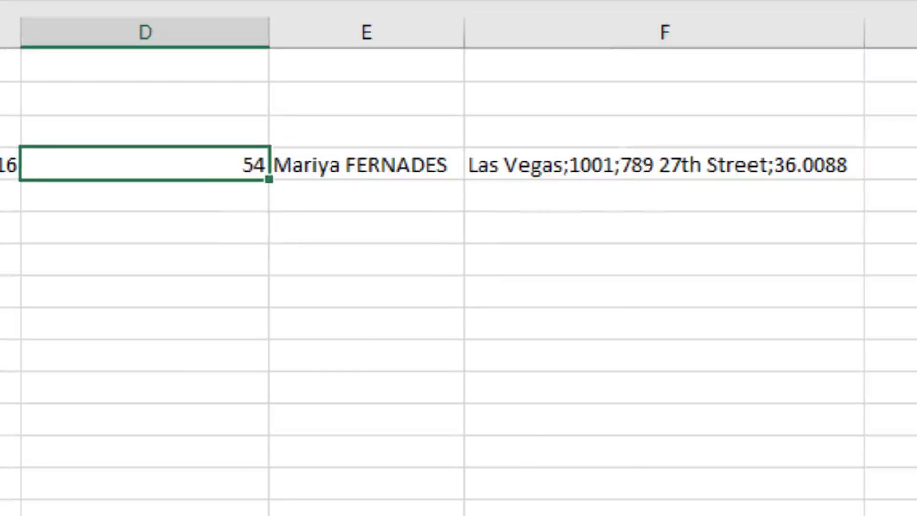
{"action": "left_click_drag", "start_coordinate": [135, 48], "coordinate": [88, 50]}
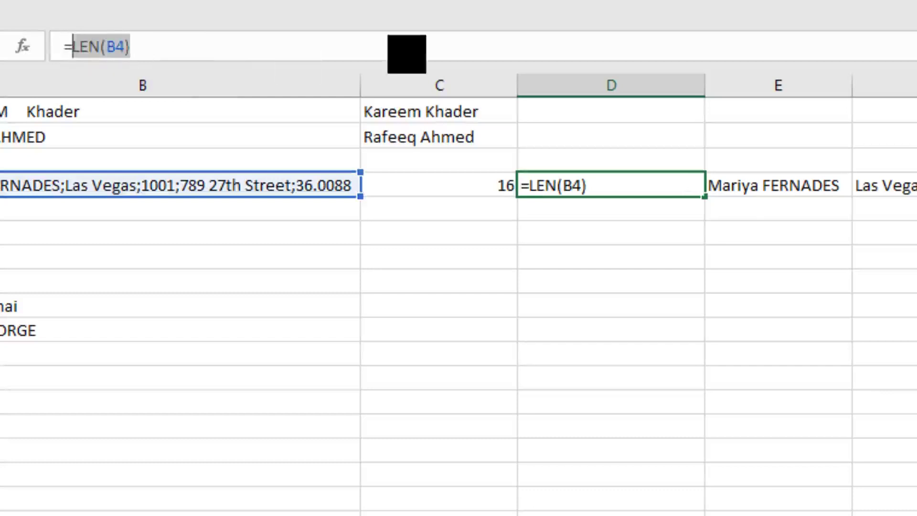
{"action": "key", "text": "ctrl+Return"}
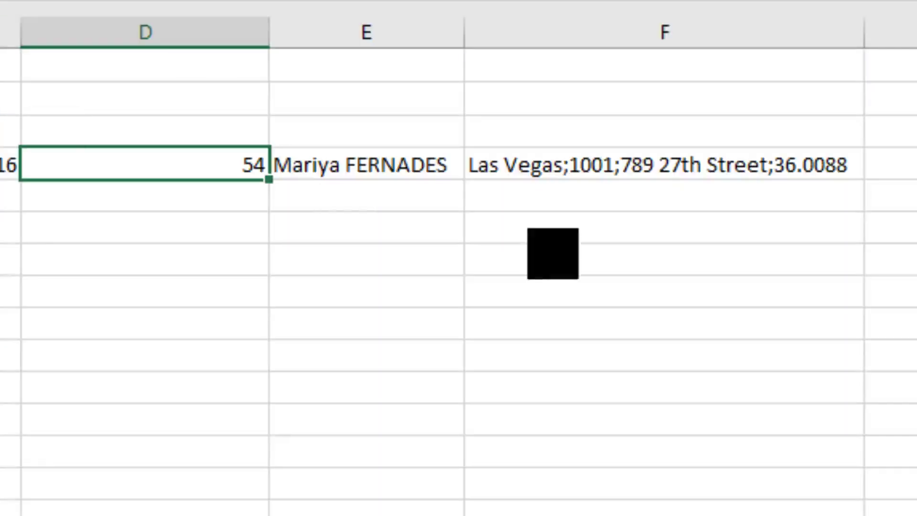
{"action": "left_click", "coordinate": [586, 172]}
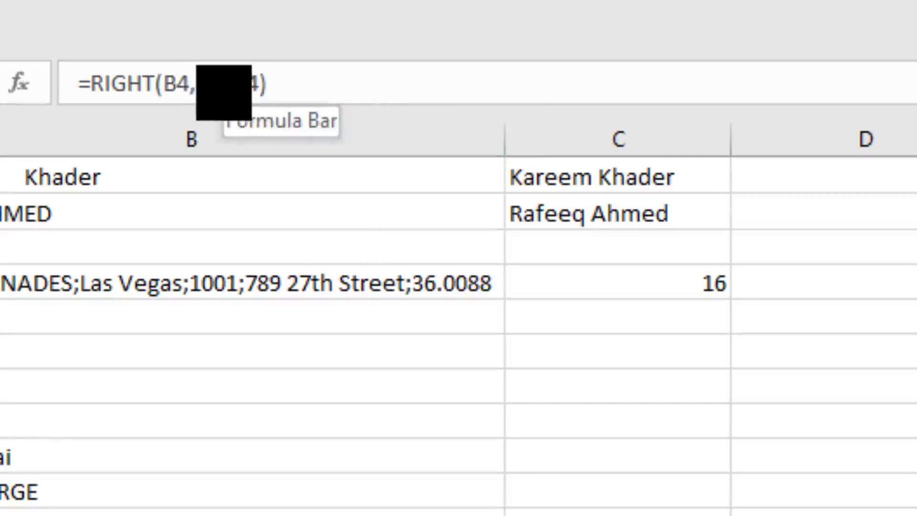
{"action": "double_click", "coordinate": [220, 86]}
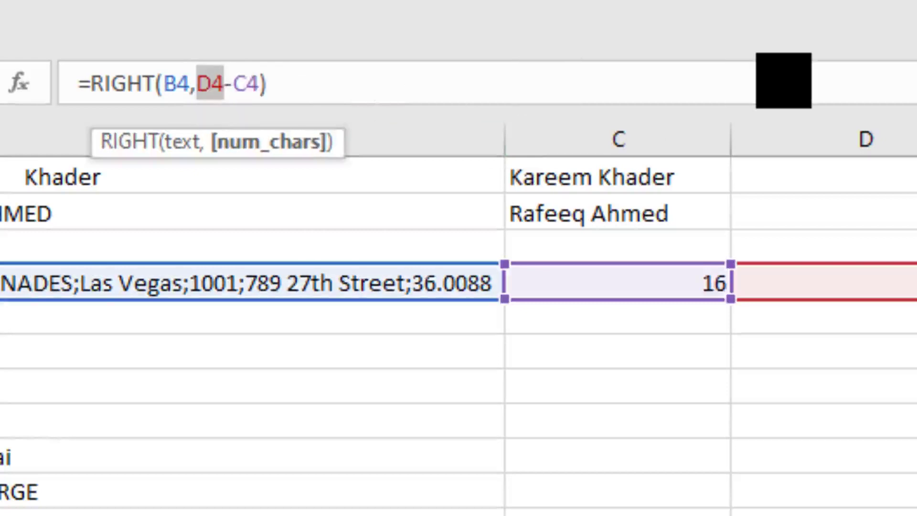
{"action": "type", "text": "LEN(B4)"}
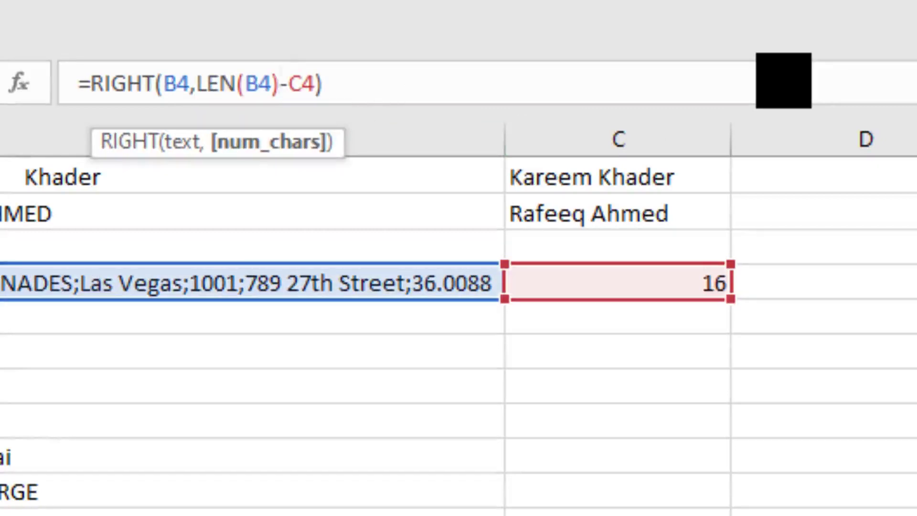
{"action": "key", "text": "Return"}
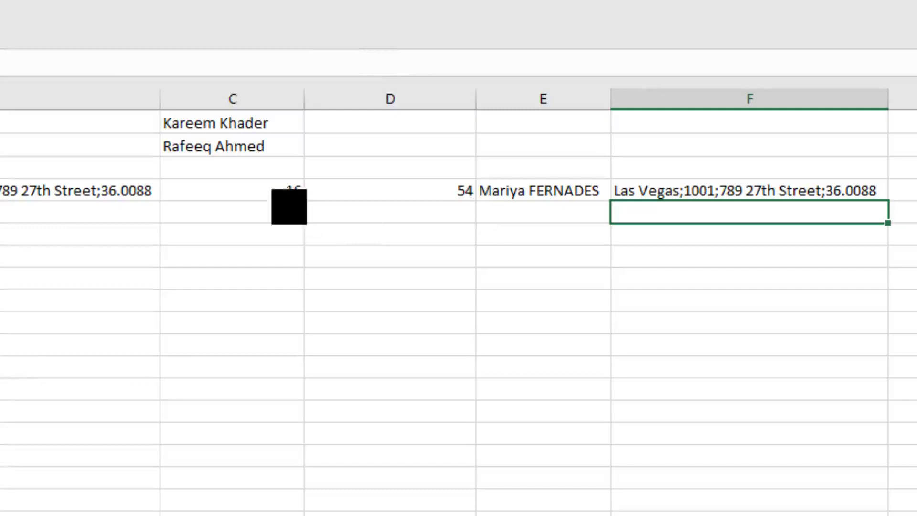
- Copy FIND(";",B4) from C4 and put it in place of the C4 reference in F4, giving =RIGHT(B4,LEN(B4)-FIND(";",B4))
{"action": "left_click", "coordinate": [288, 196]}
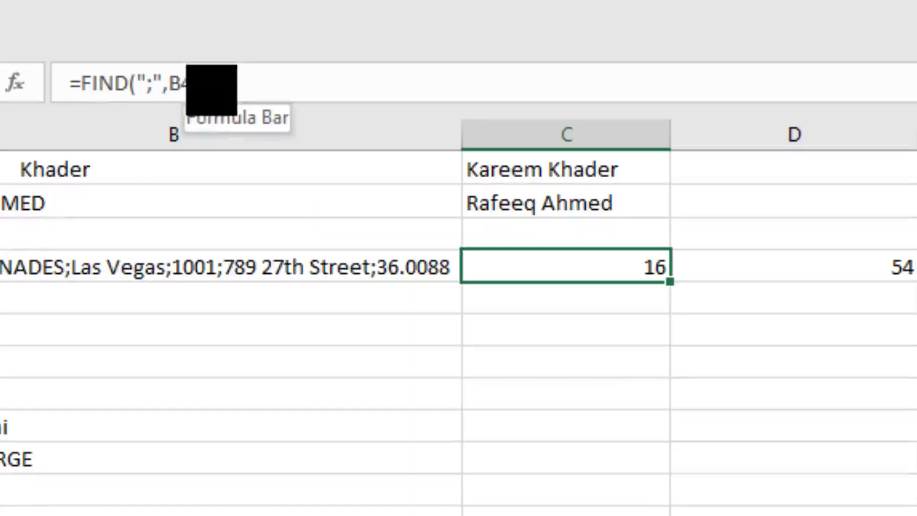
{"action": "left_click_drag", "start_coordinate": [206, 84], "coordinate": [79, 84]}
{"action": "key", "text": "ctrl+c"}
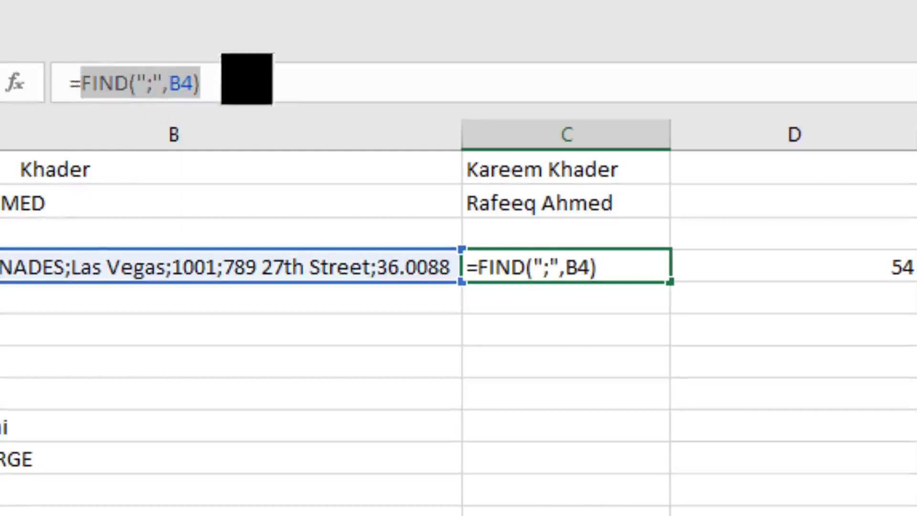
{"action": "key", "text": "Escape"}
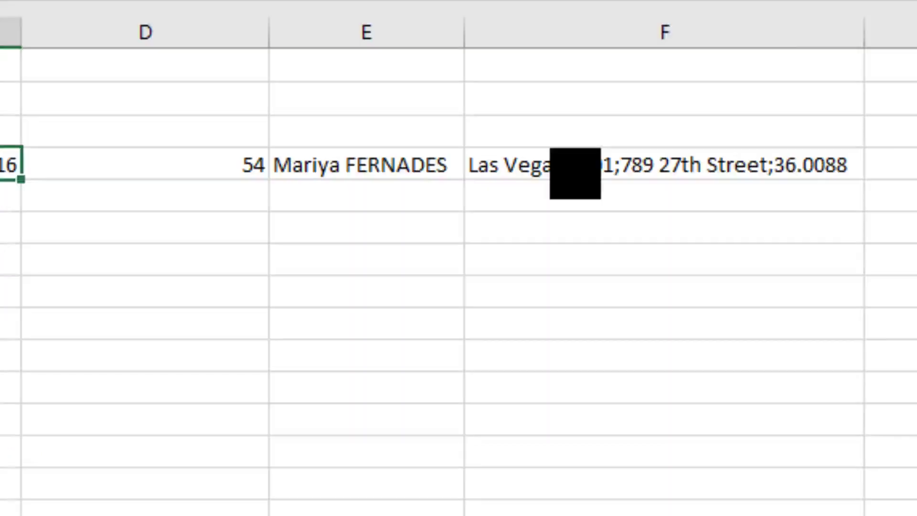
{"action": "left_click", "coordinate": [575, 172]}
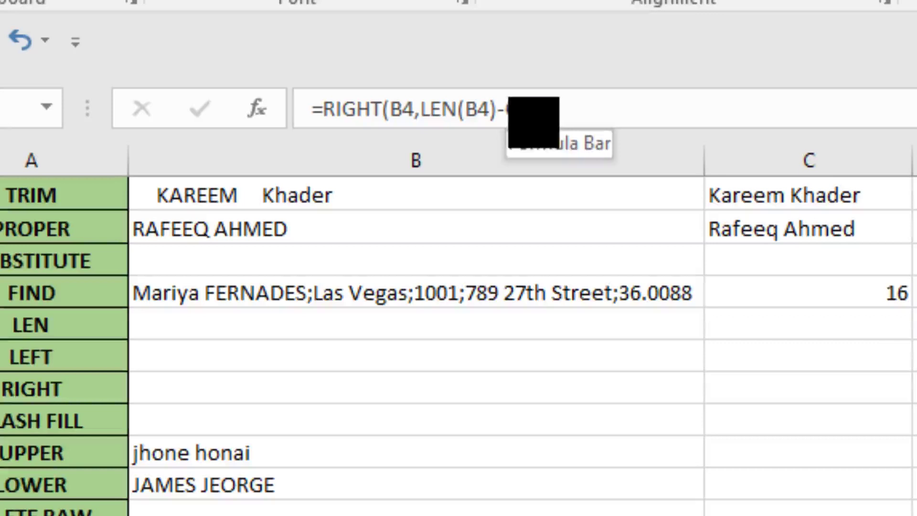
{"action": "double_click", "coordinate": [531, 110]}
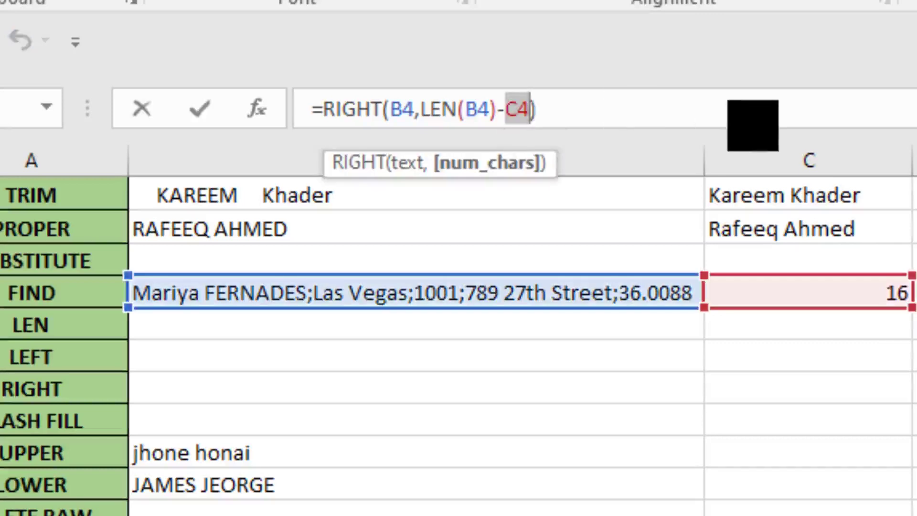
{"action": "key", "text": "ctrl+v"}
{"action": "key", "text": "Return"}
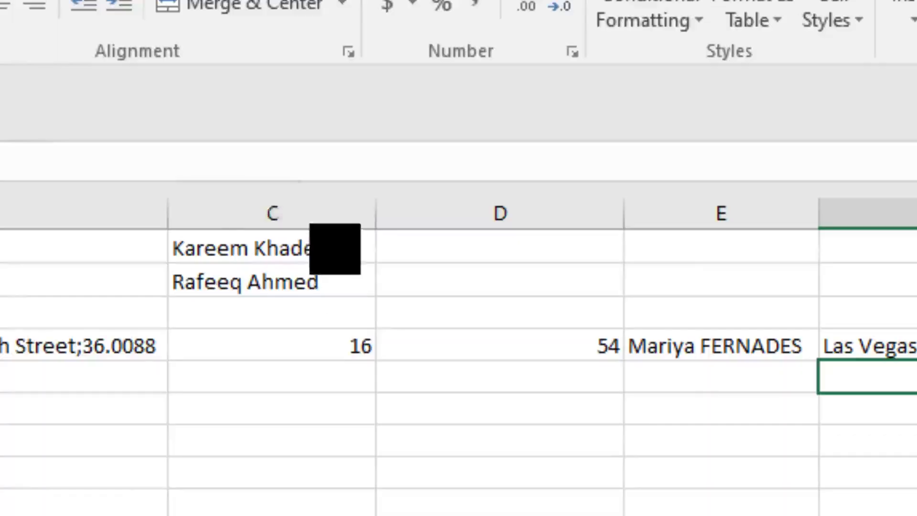
- Delete the helper columns C and D from the functions sheet
{"action": "left_click_drag", "start_coordinate": [848, 158], "coordinate": [916, 157]}
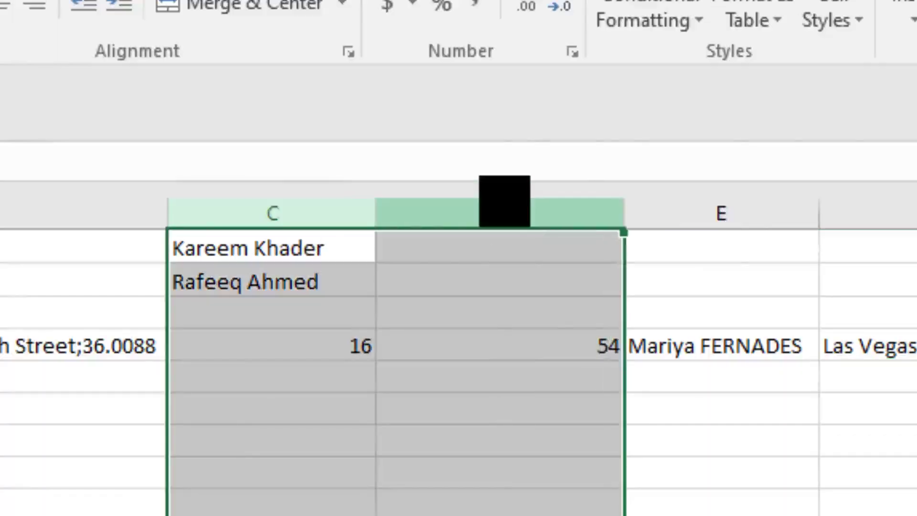
{"action": "right_click", "coordinate": [504, 213]}
{"action": "left_click", "coordinate": [554, 471]}
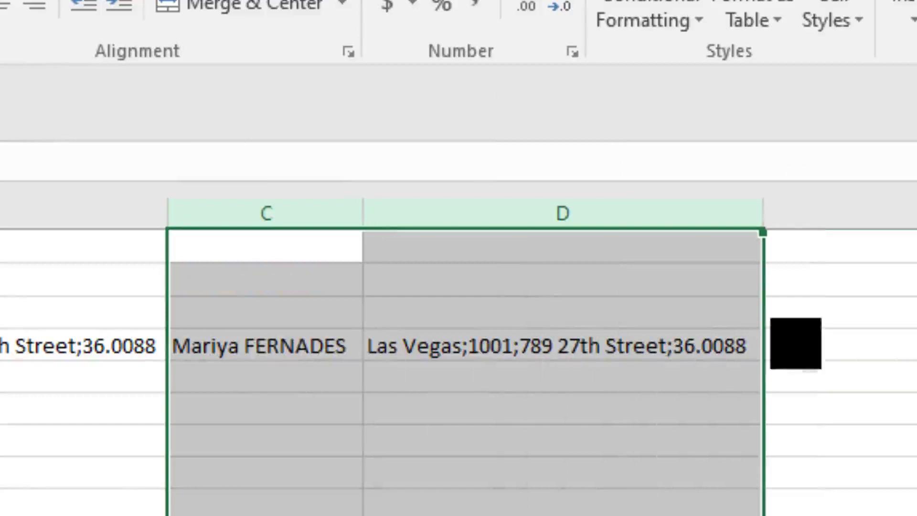
{"action": "left_click", "coordinate": [831, 357]}
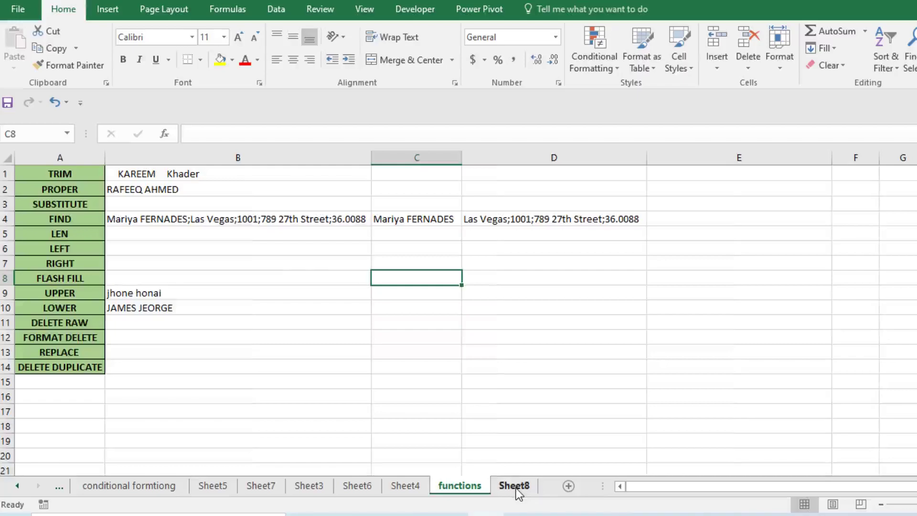
- Switch to Sheet8 and enter SN10001 in cell B2 beside the first number in column A
{"action": "left_click", "coordinate": [514, 487]}
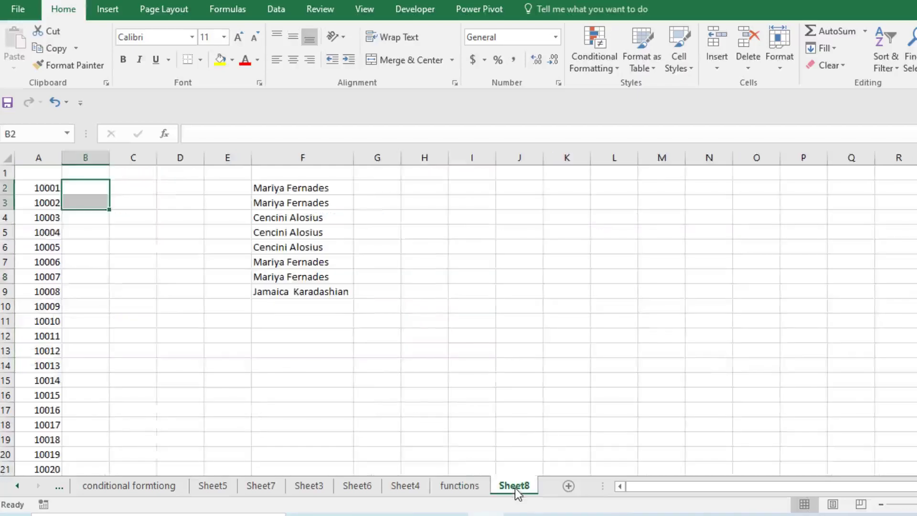
{"action": "left_click", "coordinate": [87, 190]}
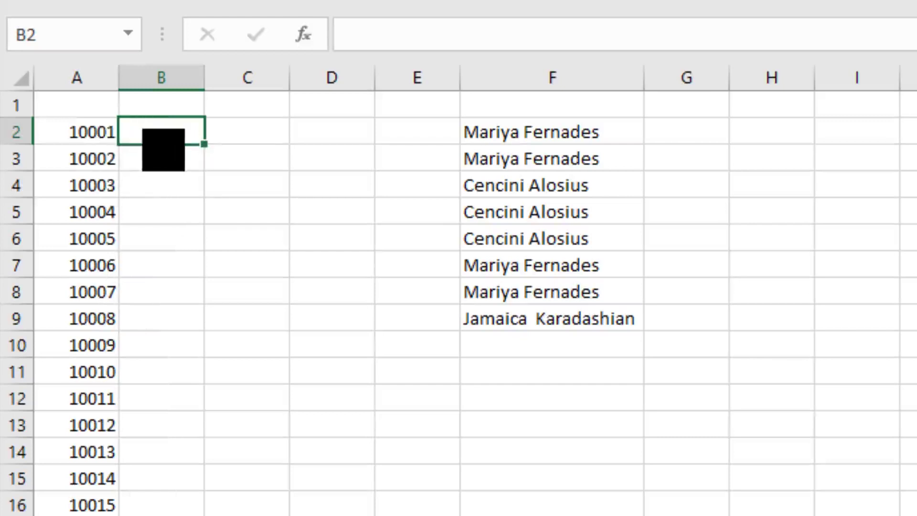
{"action": "type", "text": "s"}
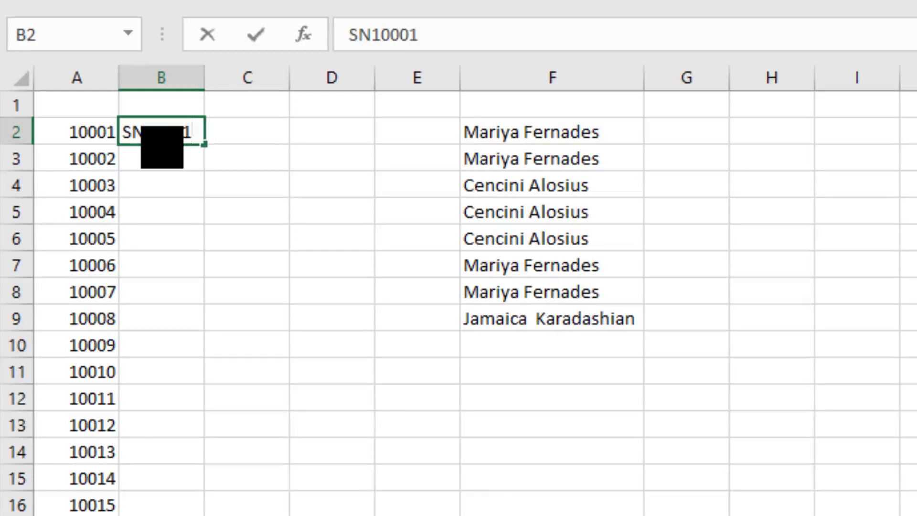
{"action": "key", "text": "Return"}
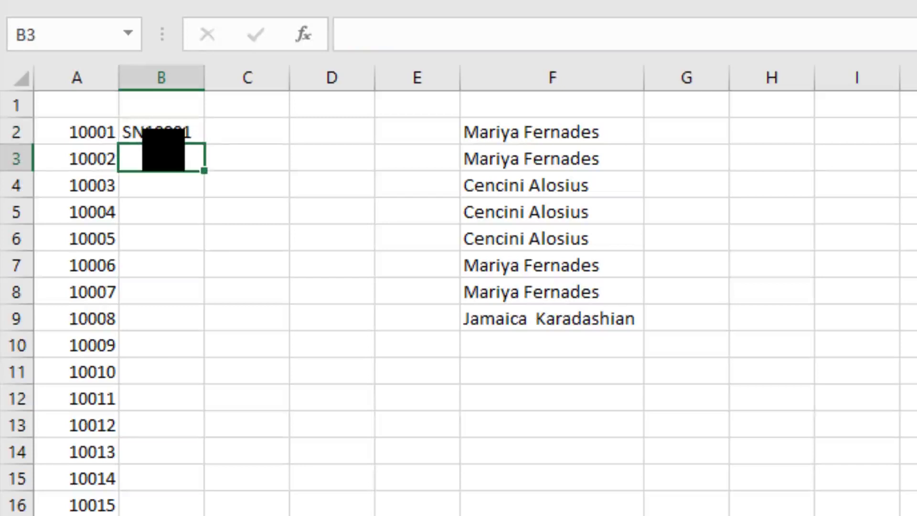
- Enter SN10002 in cell B3 and use Flash Fill from B4 to complete the rest of column B
{"action": "type", "text": "SN"}
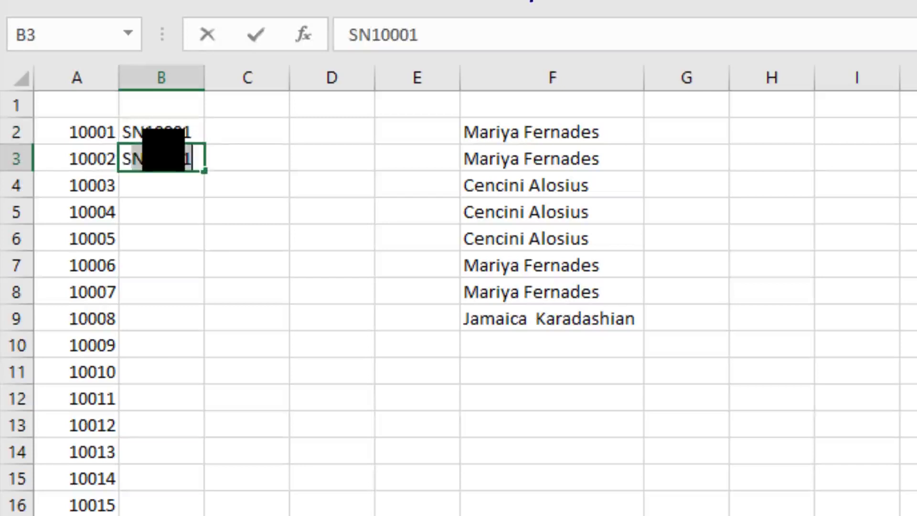
{"action": "type", "text": "10002"}
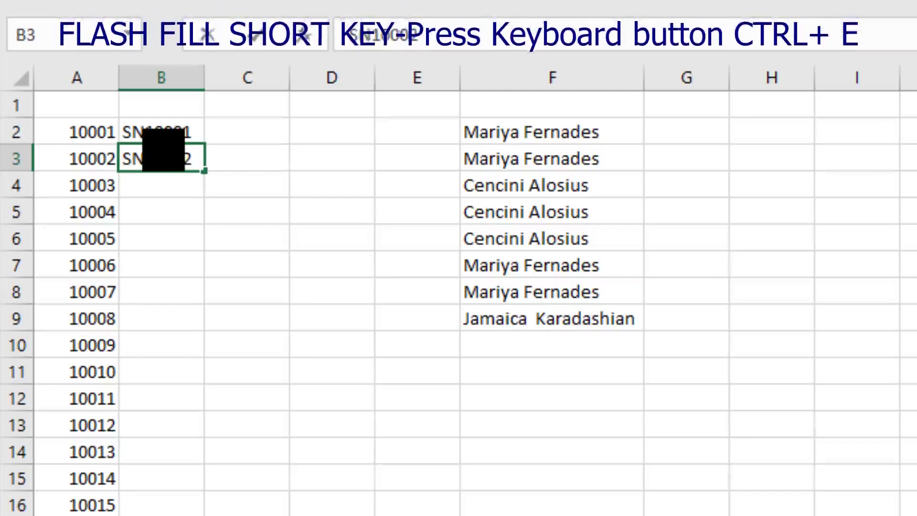
{"action": "key", "text": "Return"}
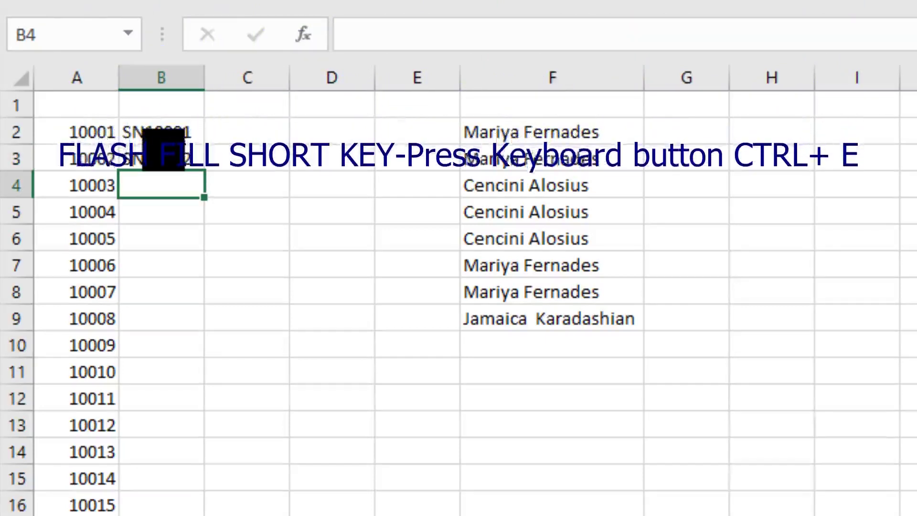
{"action": "key", "text": "ctrl+e"}
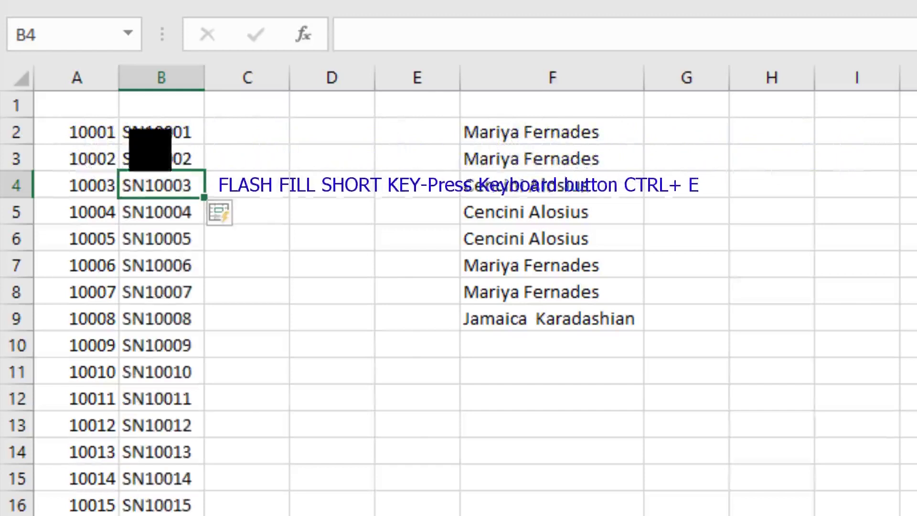
{"action": "left_click", "coordinate": [247, 130]}
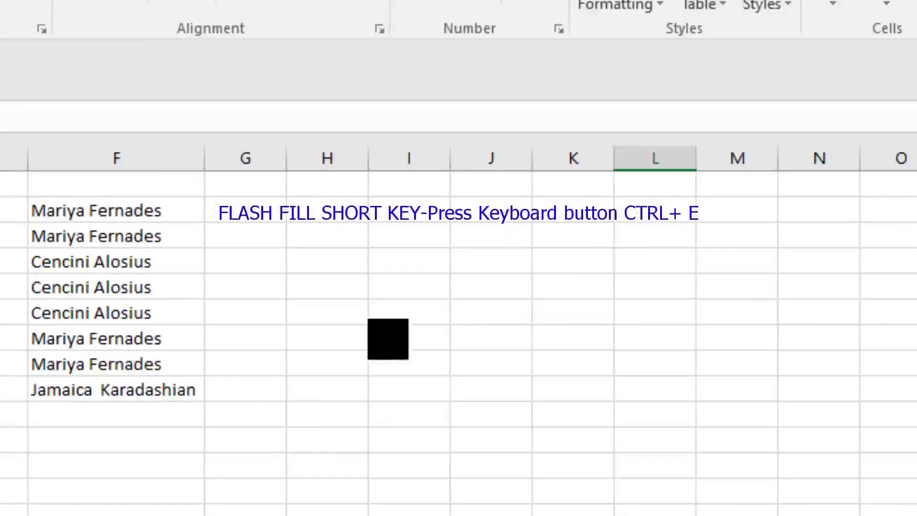
- Enter the first name from F2 in cell G2 and Flash Fill column G with the remaining first names
{"action": "left_click", "coordinate": [269, 216]}
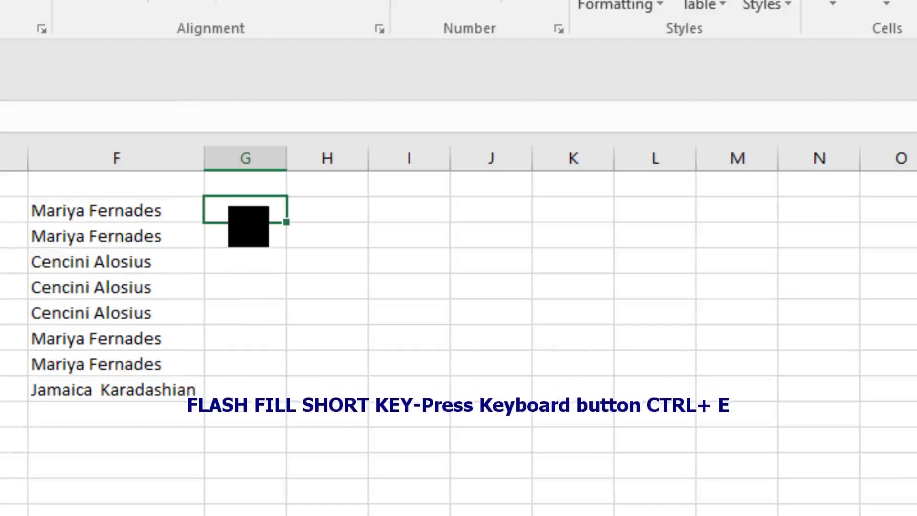
{"action": "type", "text": "M"}
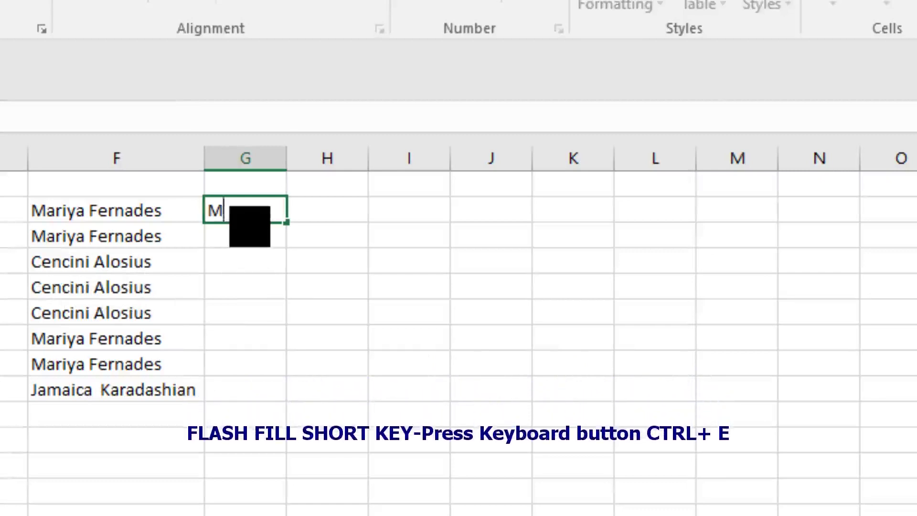
{"action": "type", "text": "a"}
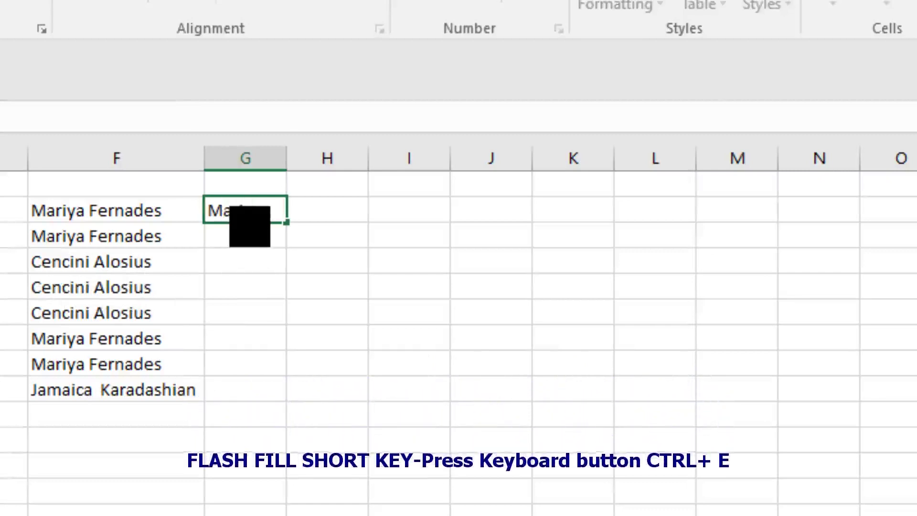
{"action": "key", "text": "Return"}
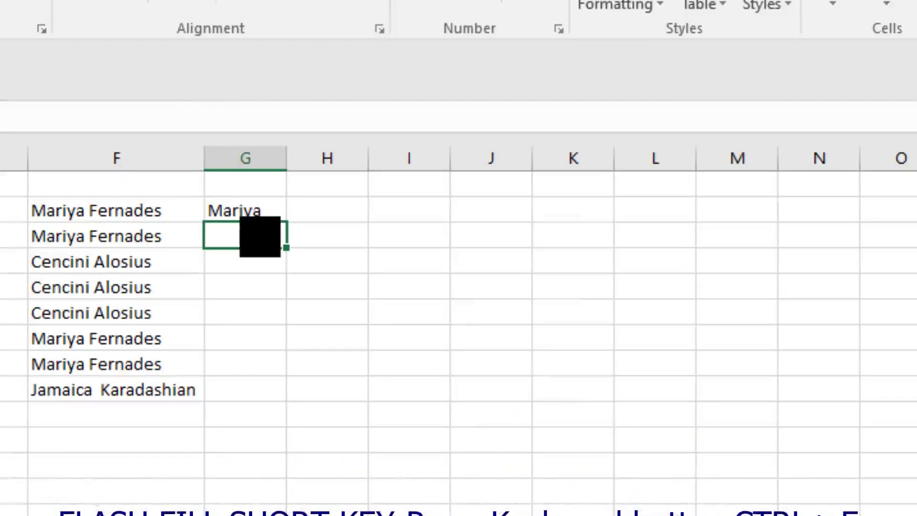
{"action": "key", "text": "ctrl+e"}
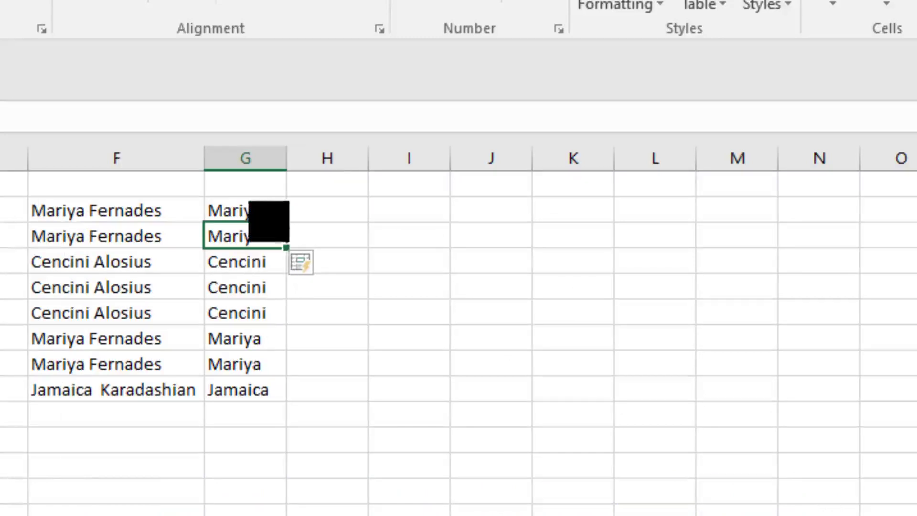
- Enter the surname from F2 in cell H2, Flash Fill the remaining surnames down column H, and autofit the column width
{"action": "left_click", "coordinate": [330, 211]}
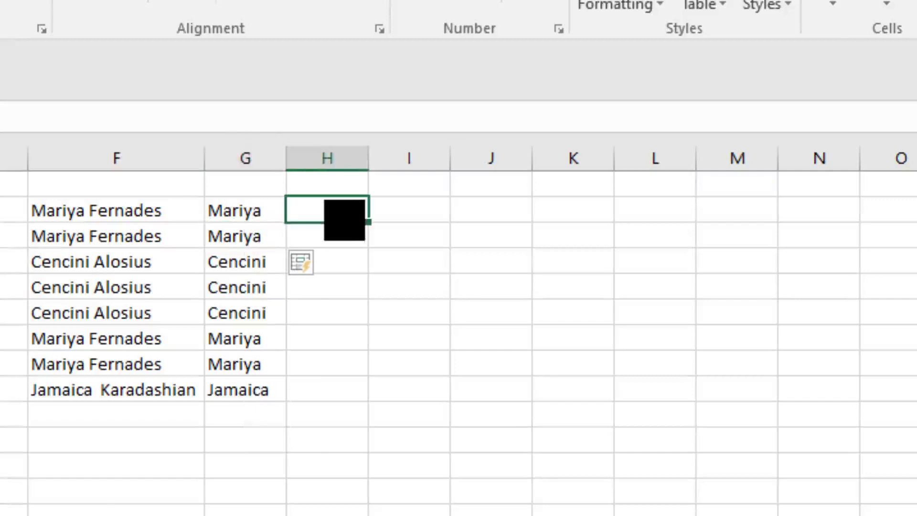
{"action": "type", "text": "f"}
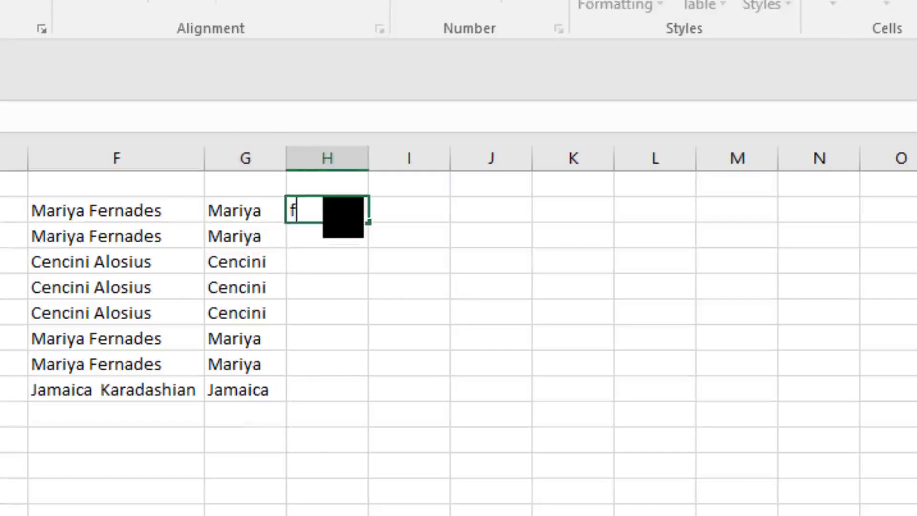
{"action": "type", "text": "er"}
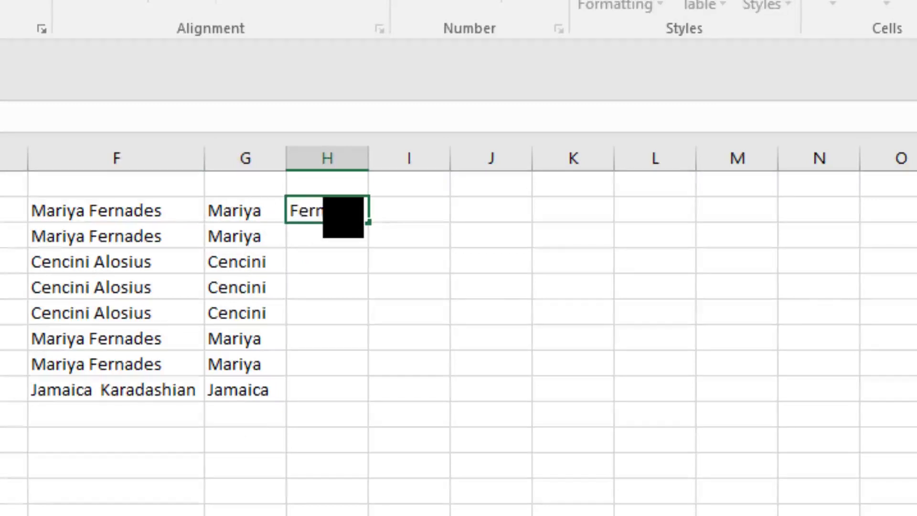
{"action": "type", "text": "nades"}
{"action": "key", "text": "Return"}
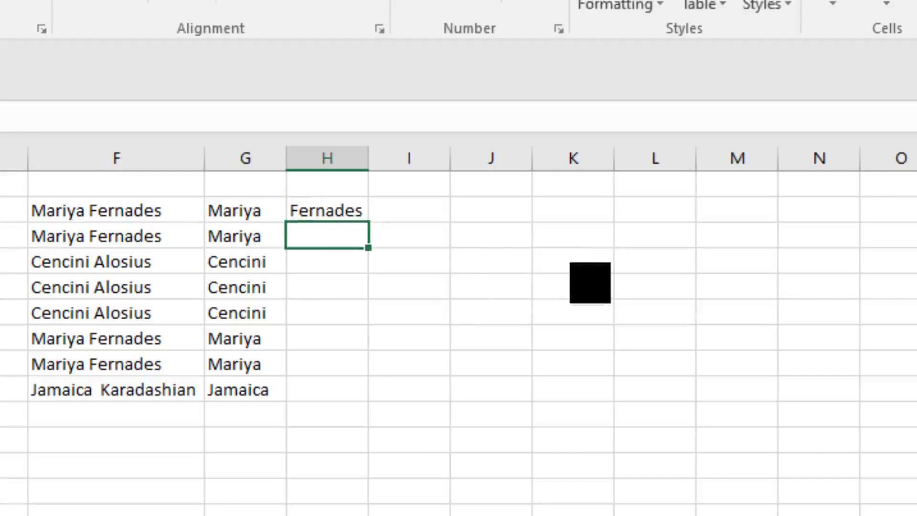
{"action": "key", "text": "ctrl+e"}
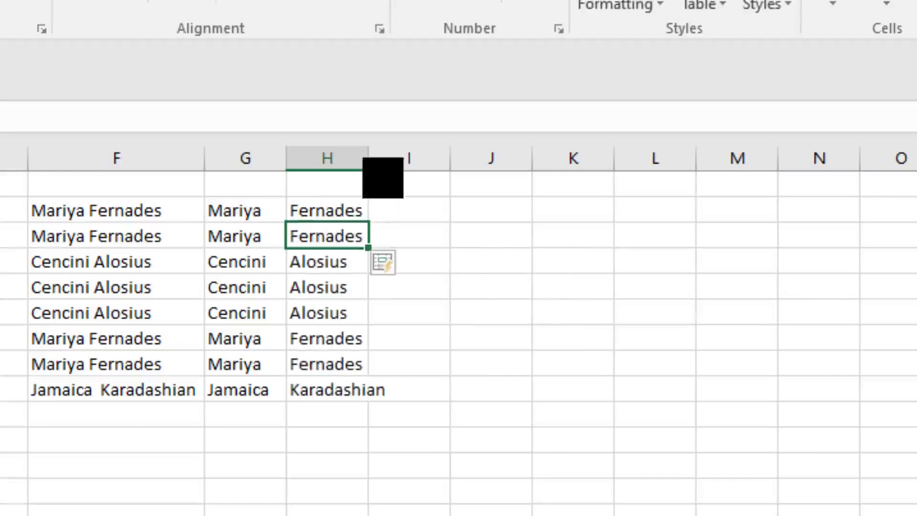
{"action": "double_click", "coordinate": [368, 163]}
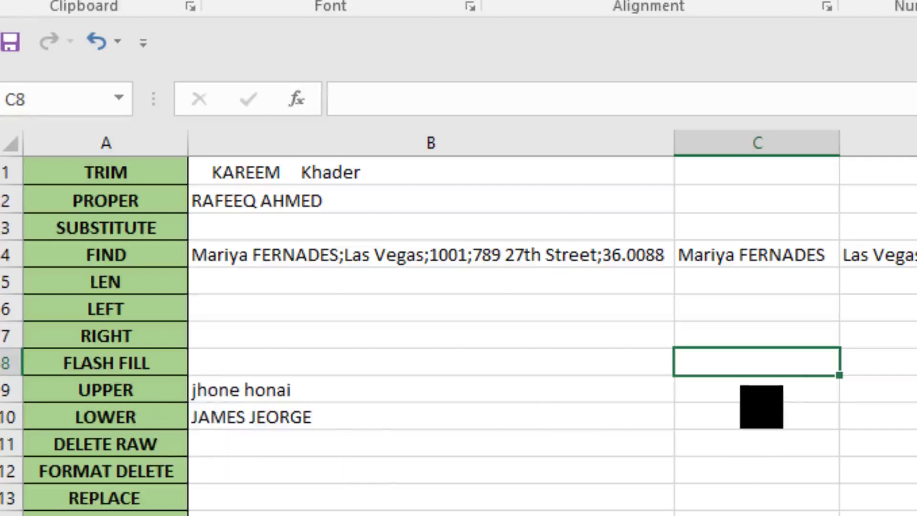
- On the functions sheet, enter =UPPER(B9) in cell C9 to convert the name in B9 to capitals
{"action": "left_click", "coordinate": [757, 395]}
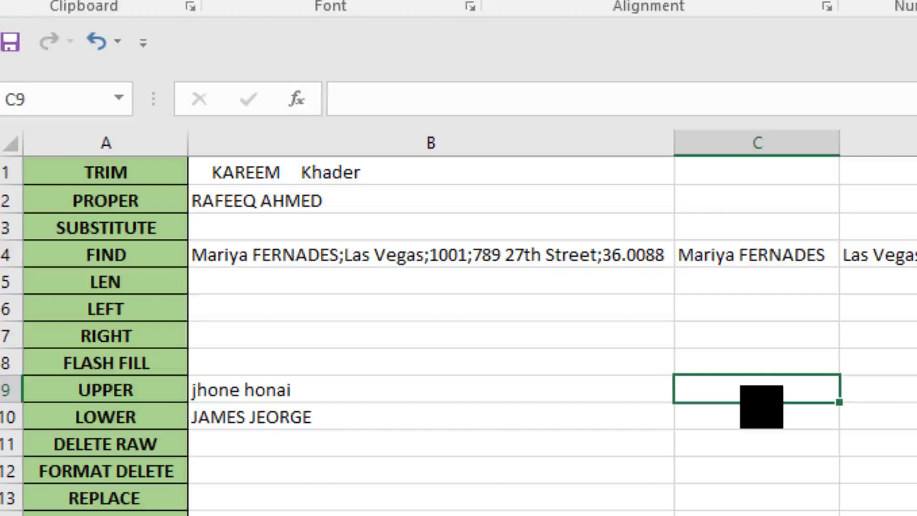
{"action": "type", "text": "="}
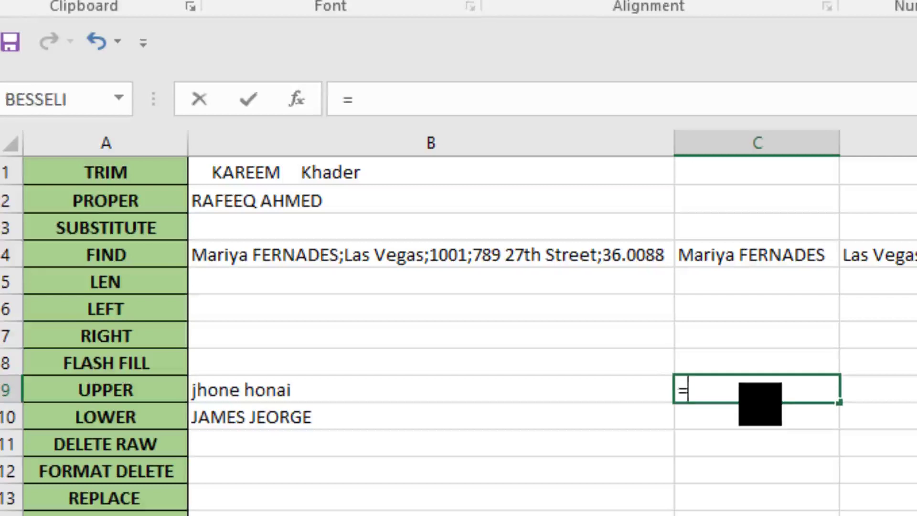
{"action": "type", "text": "upp"}
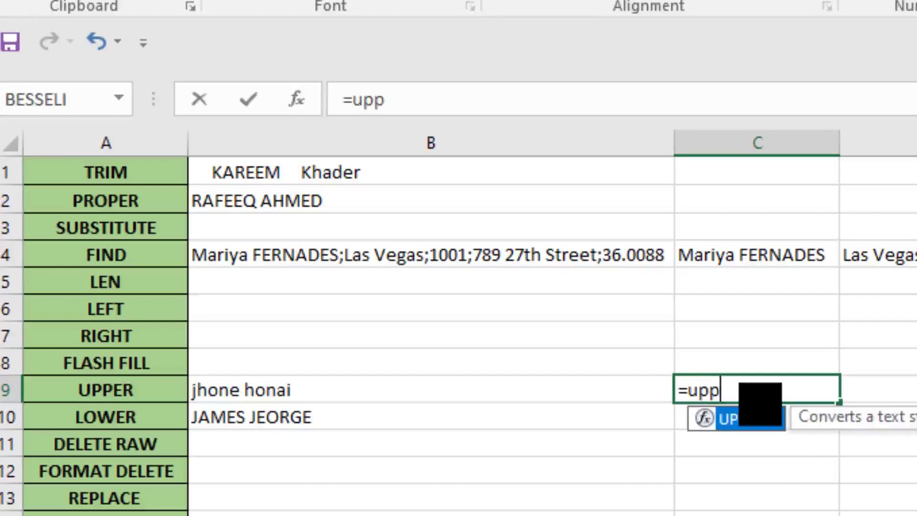
{"action": "double_click", "coordinate": [741, 420]}
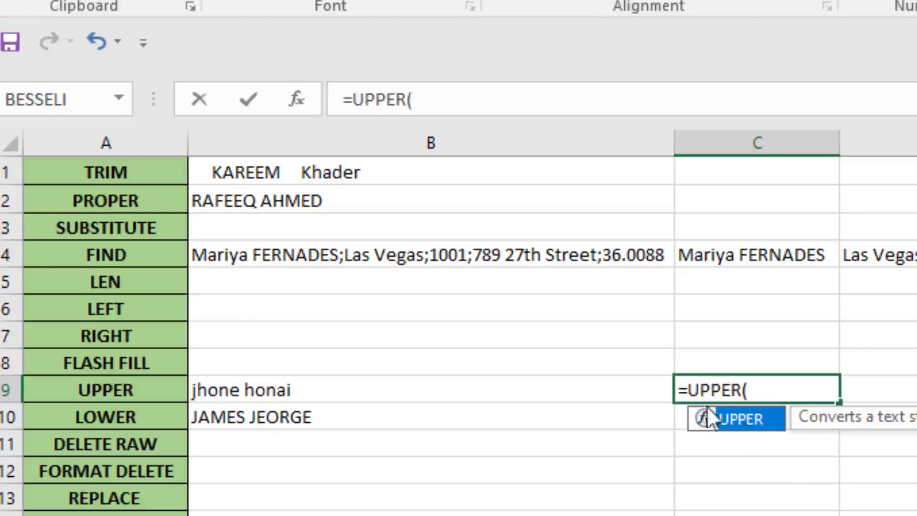
{"action": "left_click", "coordinate": [434, 391]}
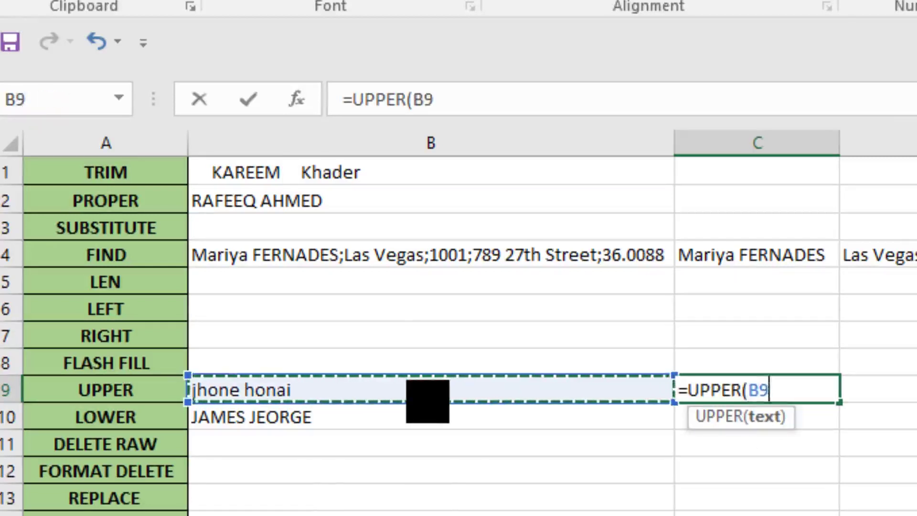
{"action": "type", "text": ")"}
{"action": "key", "text": "Return"}
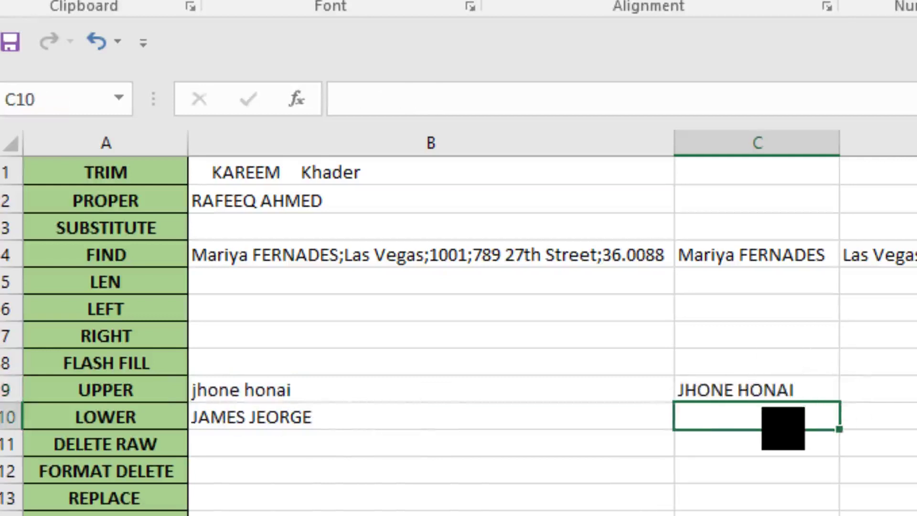
- Enter =LOWER(B10) in cell C10 to convert the name in B10 to lowercase
{"action": "type", "text": "l"}
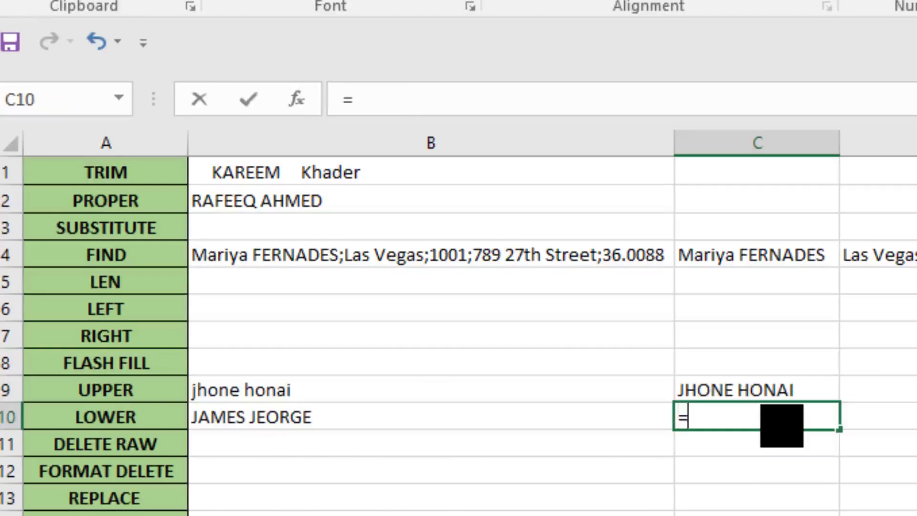
{"action": "type", "text": "lower"}
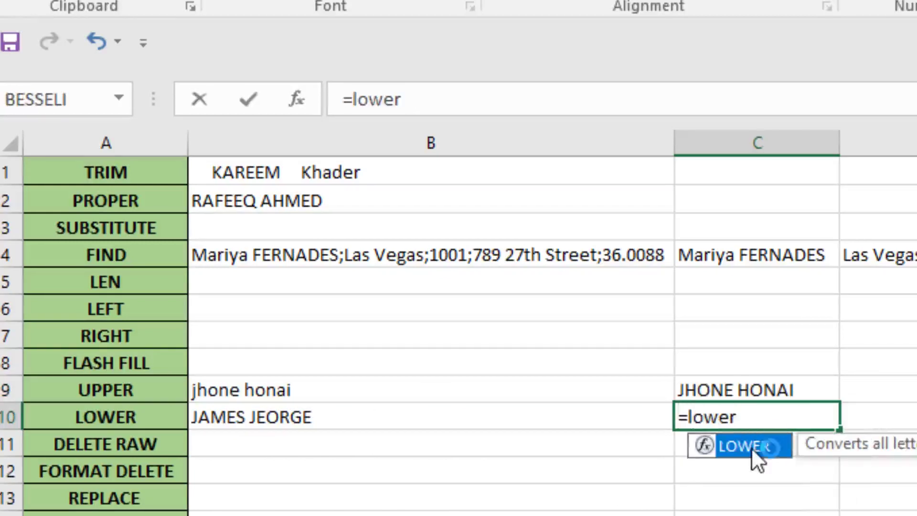
{"action": "double_click", "coordinate": [752, 447]}
{"action": "left_click", "coordinate": [360, 420]}
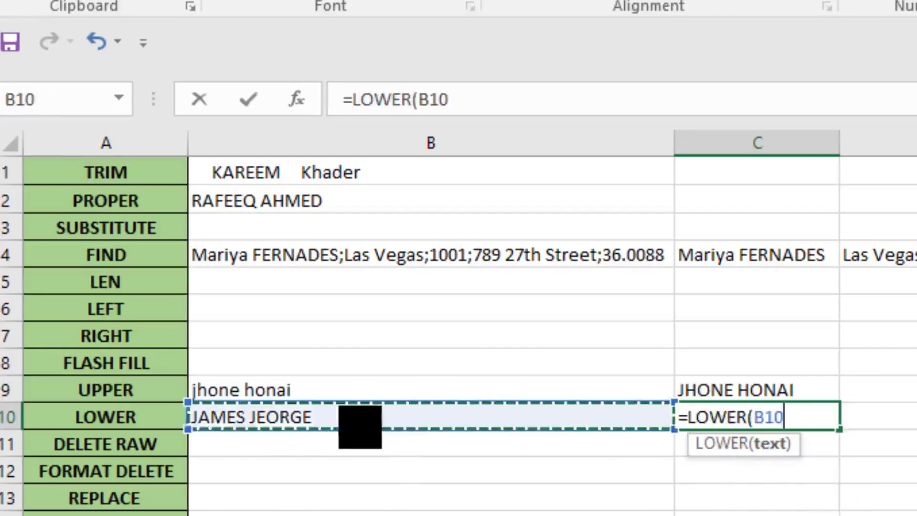
{"action": "type", "text": ")"}
{"action": "key", "text": "Return"}
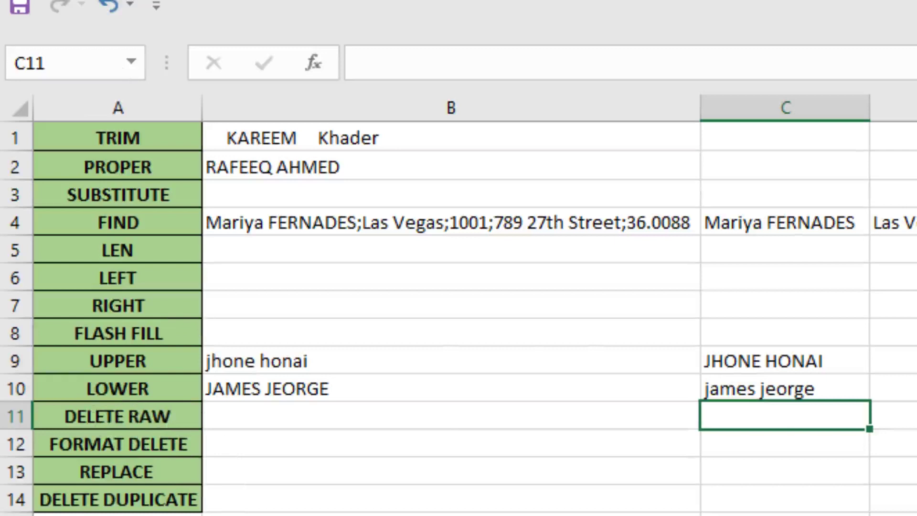
- On Sheet4, select columns A to C and use Go To Special with Blanks to select all their empty cells
{"action": "left_click", "coordinate": [417, 488]}
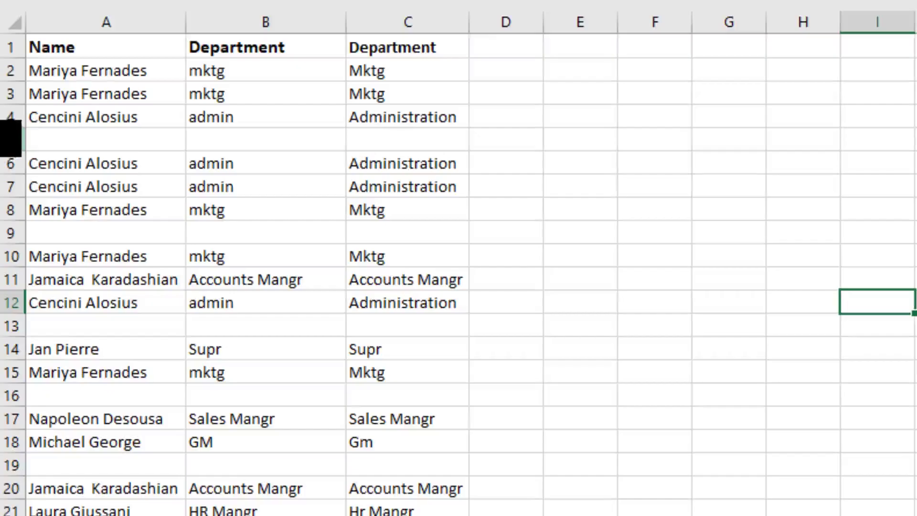
{"action": "left_click", "coordinate": [10, 140]}
{"action": "left_click", "coordinate": [12, 210]}
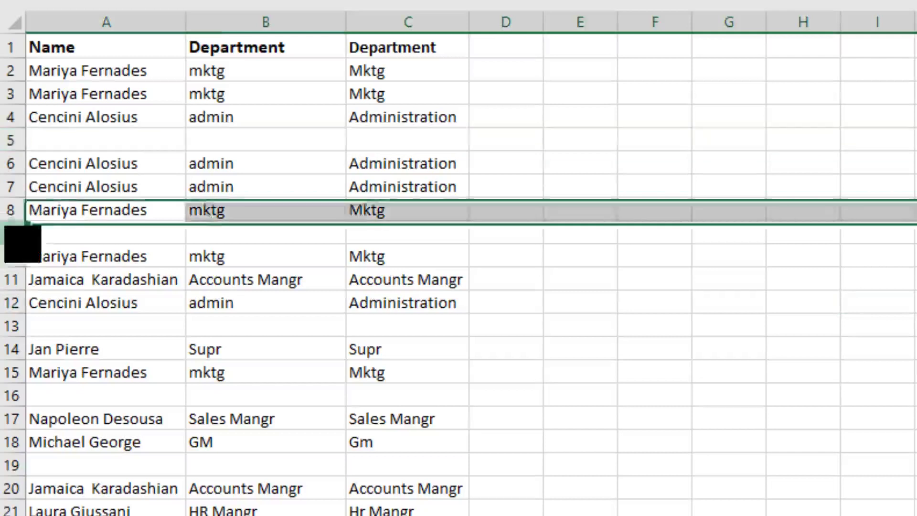
{"action": "left_click", "coordinate": [11, 233]}
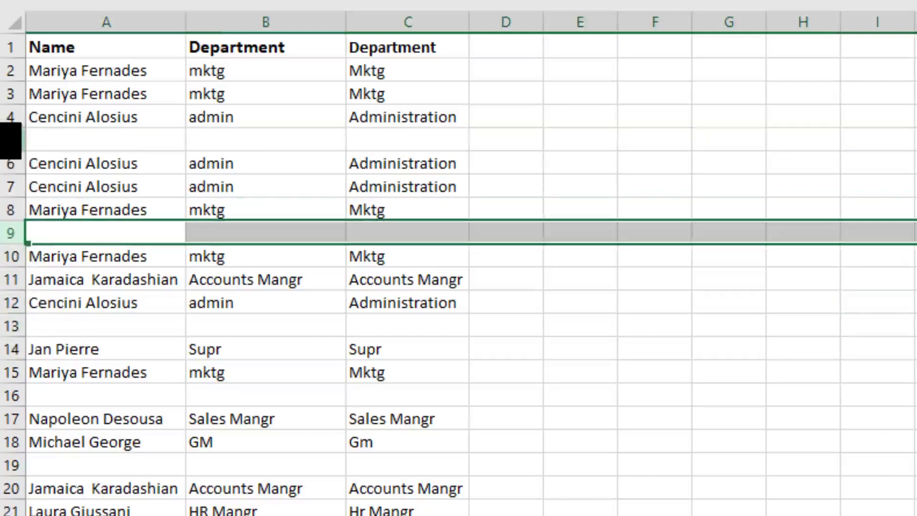
{"action": "left_click", "coordinate": [11, 140]}
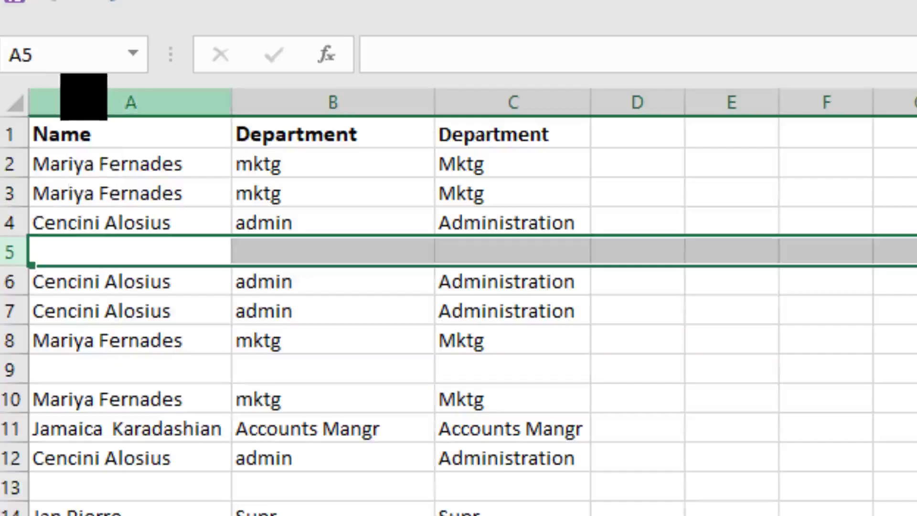
{"action": "left_click", "coordinate": [70, 17]}
{"action": "left_click_drag", "start_coordinate": [389, 62], "coordinate": [492, 73]}
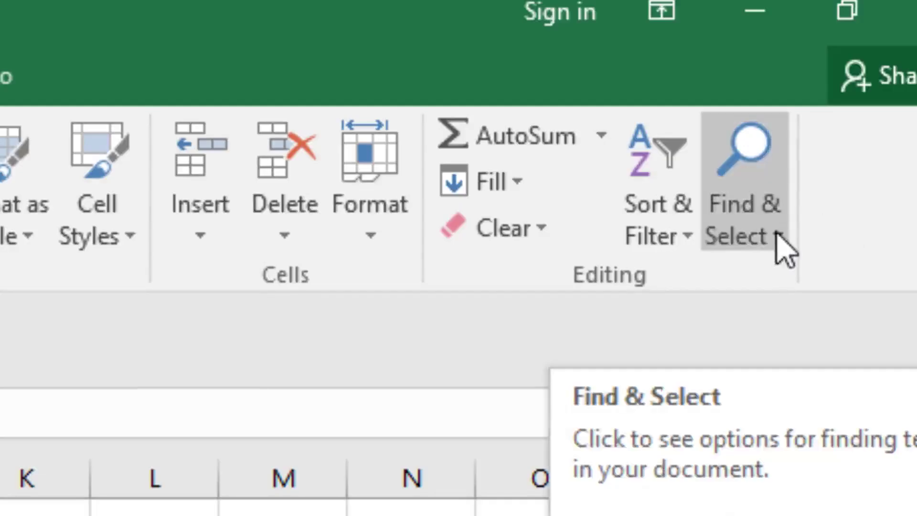
{"action": "left_click", "coordinate": [776, 235]}
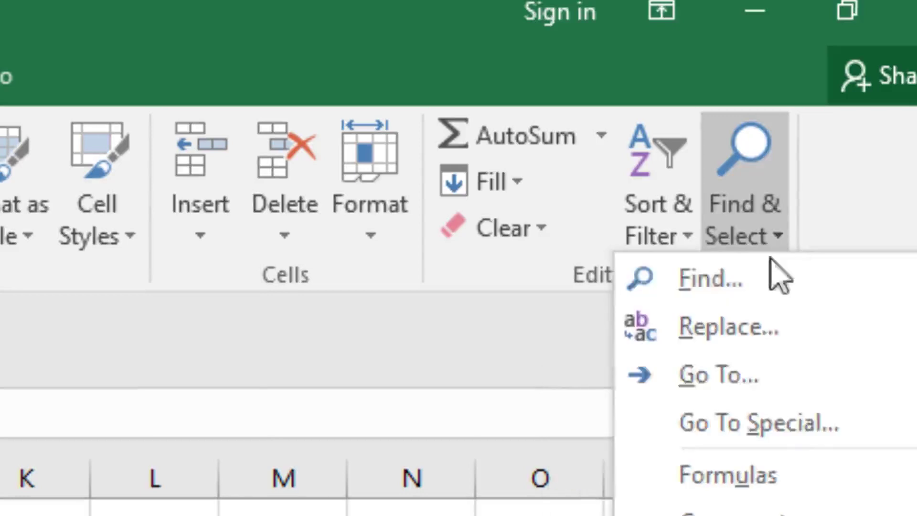
{"action": "left_click", "coordinate": [762, 432]}
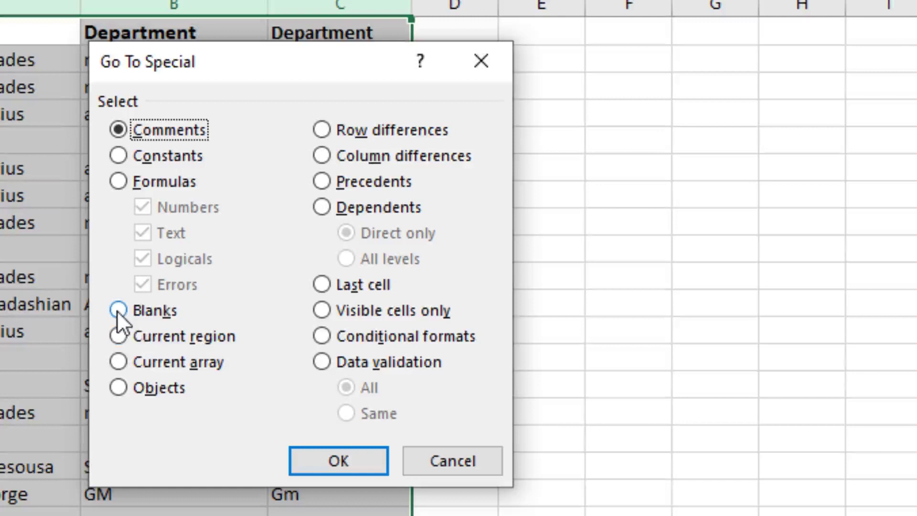
{"action": "left_click", "coordinate": [118, 311]}
{"action": "left_click", "coordinate": [357, 462]}
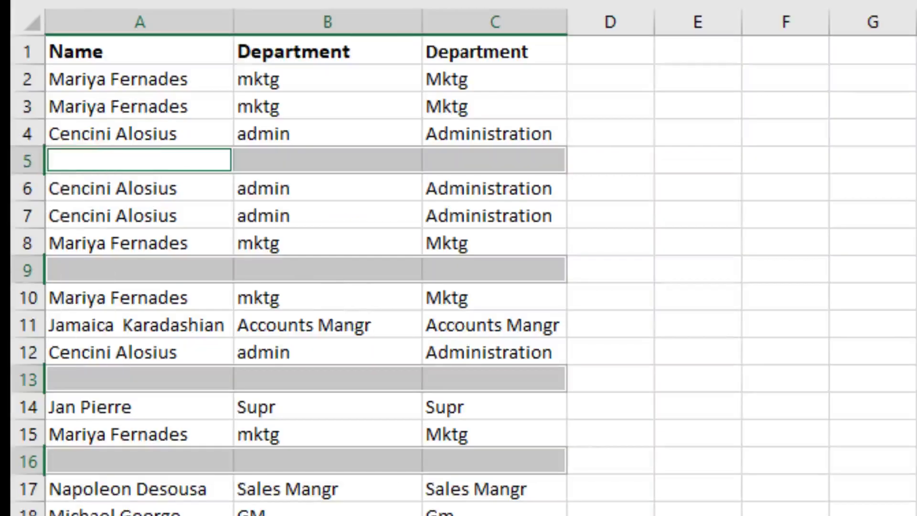
- Delete the sheet rows containing the selected blank cells, then clear the selection
{"action": "scroll", "coordinate": [464, 274], "scroll_direction": "down", "scroll_amount": 3}
{"action": "scroll", "coordinate": [463, 274], "scroll_direction": "up", "scroll_amount": 3}
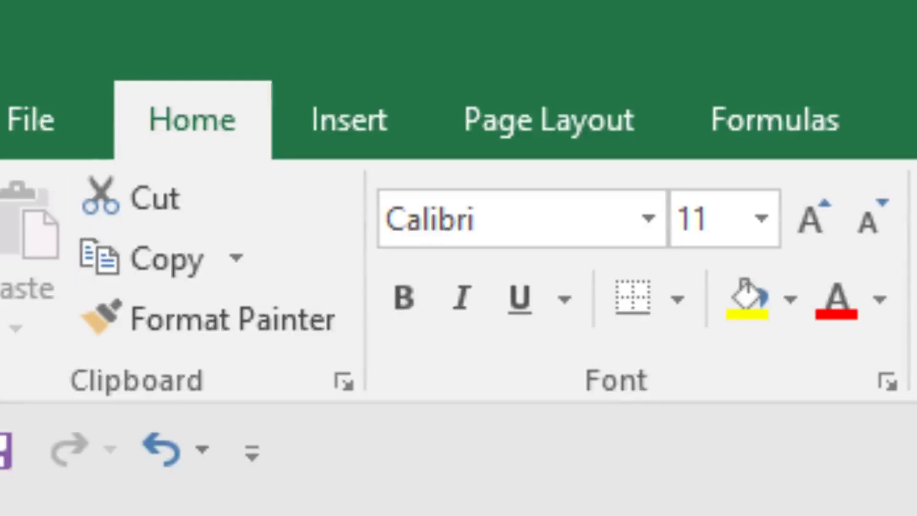
{"action": "left_click", "coordinate": [226, 200]}
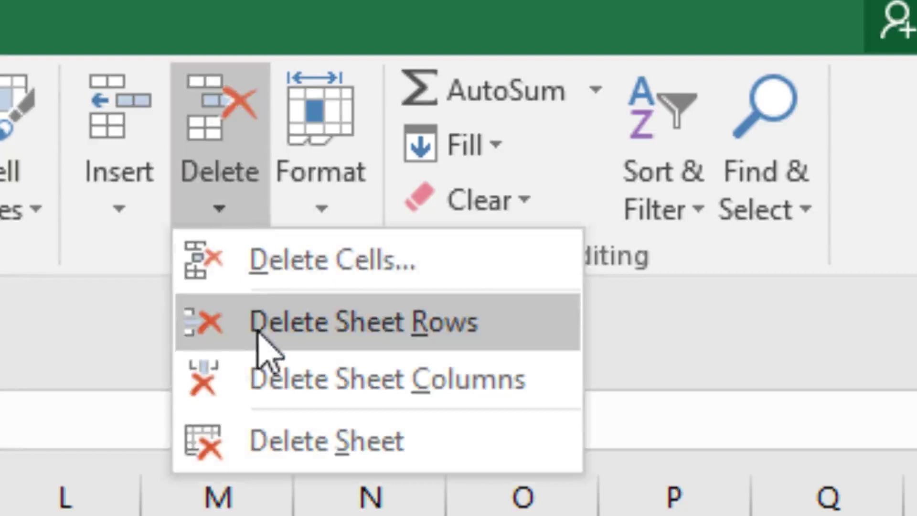
{"action": "left_click", "coordinate": [258, 334]}
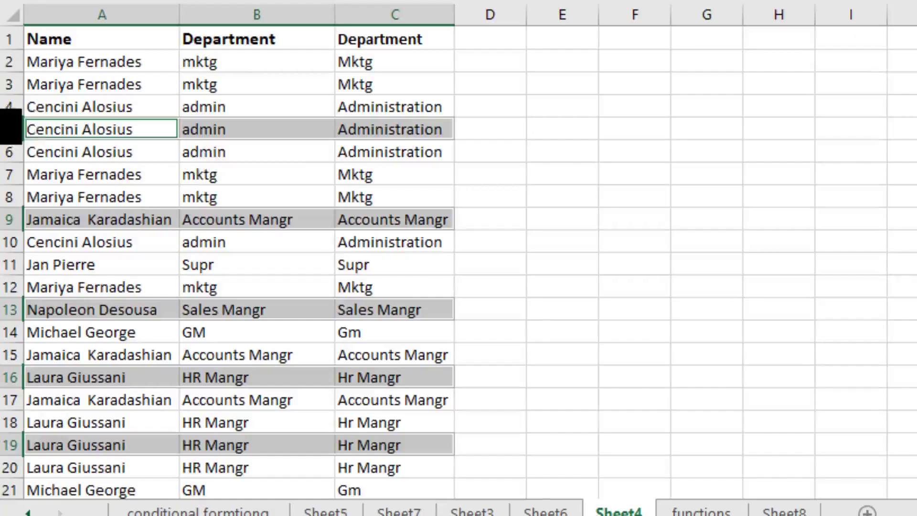
{"action": "left_click", "coordinate": [579, 155]}
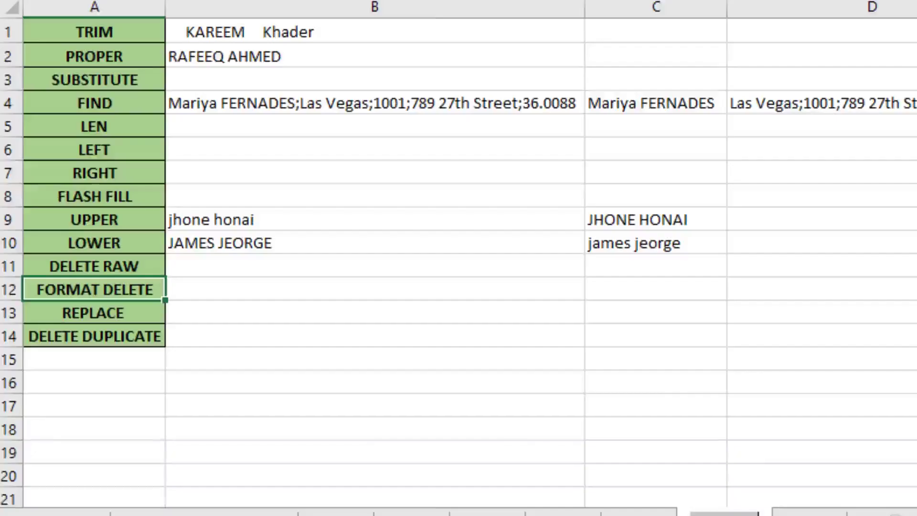
- Open Sheet4 with the Name, Department and Bonus table and clear all formats from columns A to C
{"action": "left_click", "coordinate": [406, 485]}
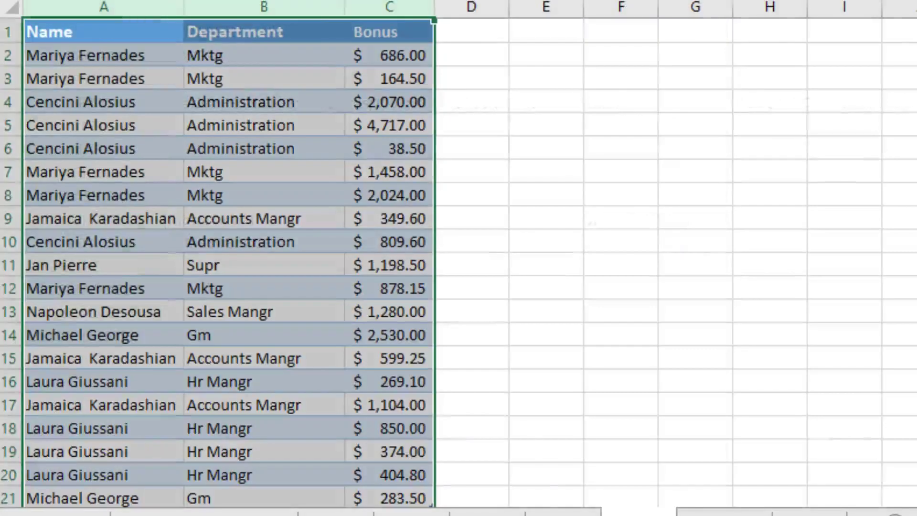
{"action": "left_click", "coordinate": [239, 293]}
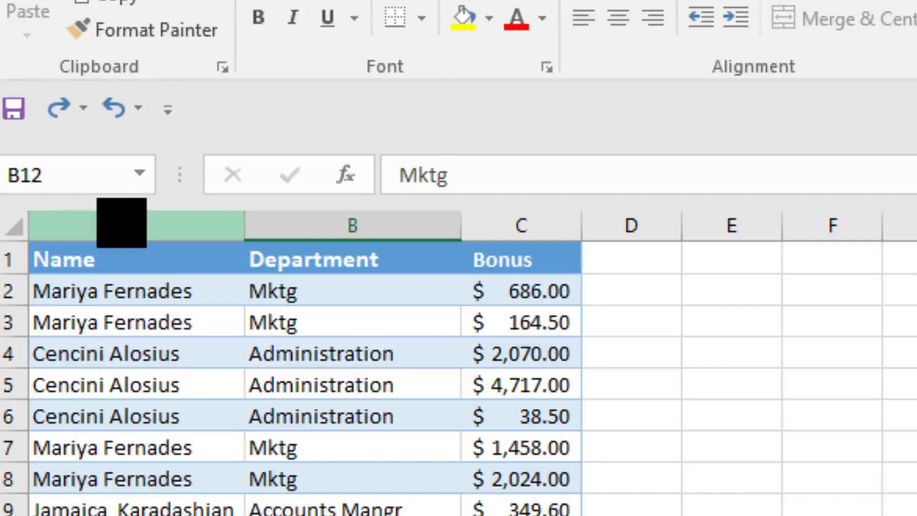
{"action": "left_click_drag", "start_coordinate": [122, 222], "coordinate": [534, 229]}
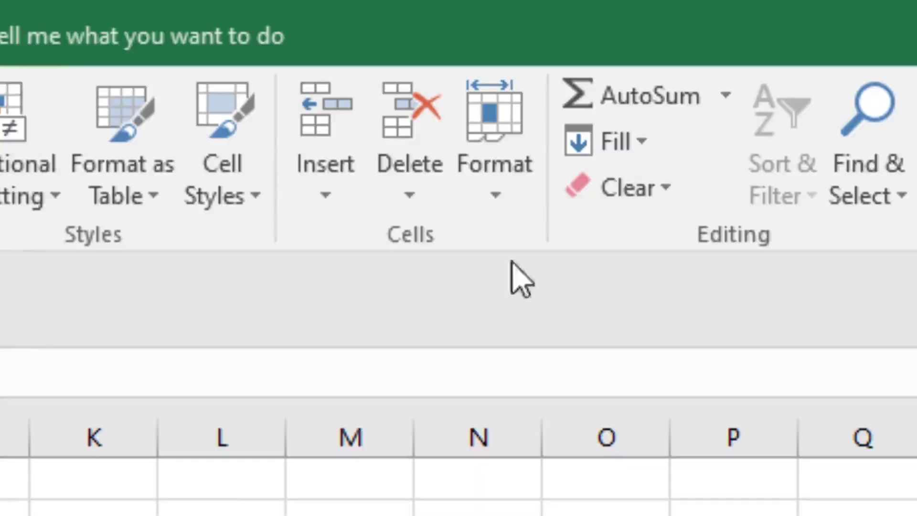
{"action": "left_click", "coordinate": [667, 184]}
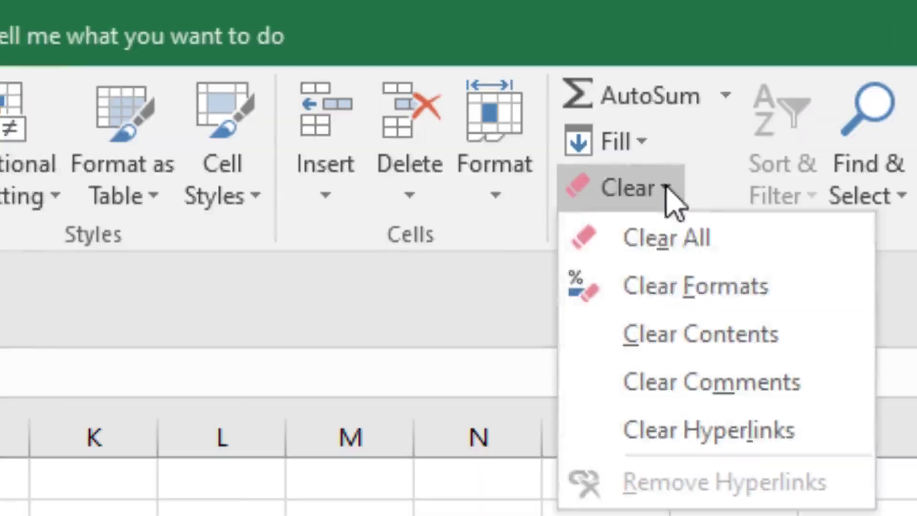
{"action": "left_click", "coordinate": [673, 285]}
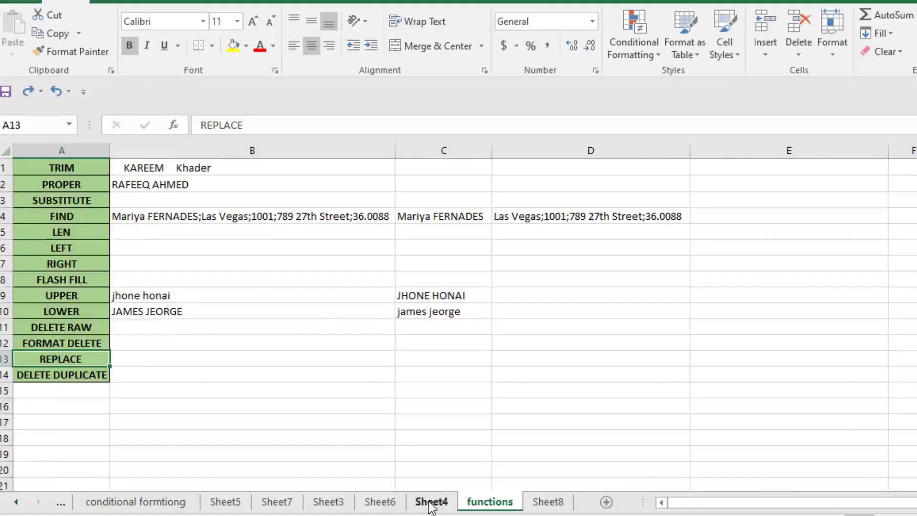
- On Sheet4, replace every occurrence of Mktg with Marketing in the Department column using Find and Replace
{"action": "left_click", "coordinate": [431, 501]}
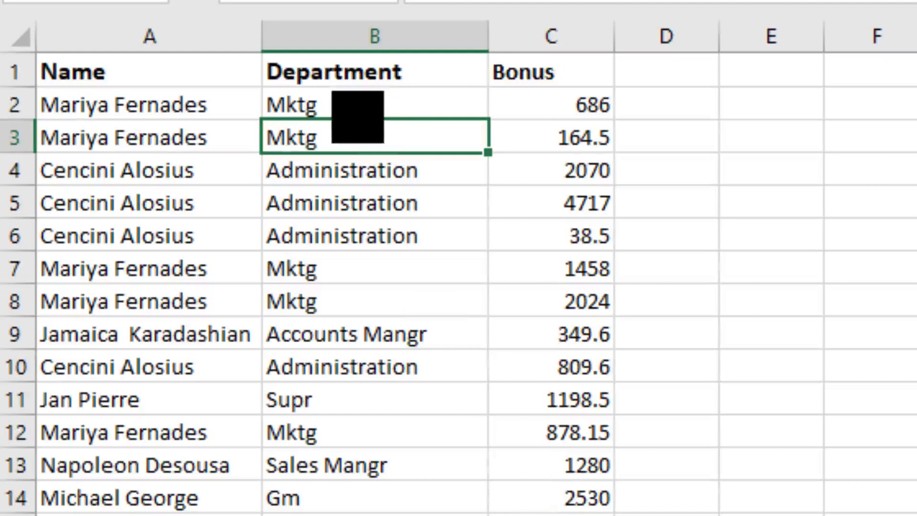
{"action": "left_click", "coordinate": [358, 117]}
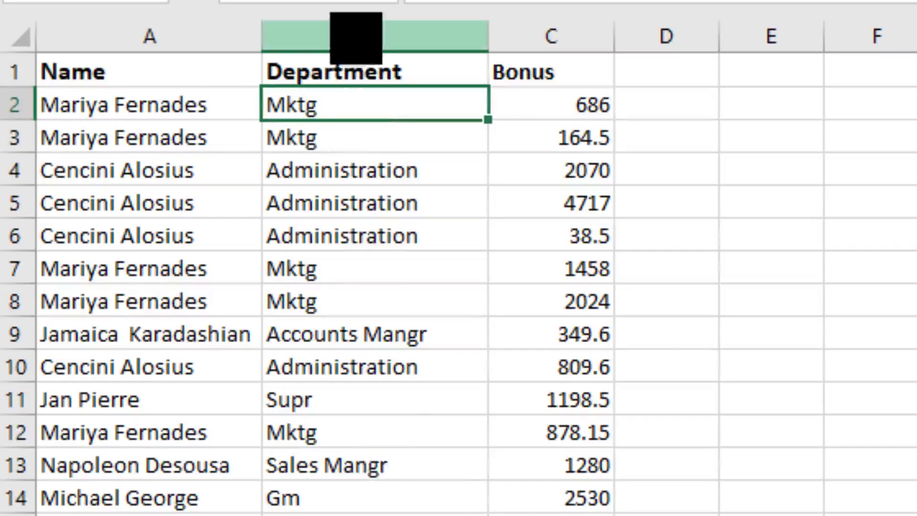
{"action": "left_click", "coordinate": [382, 33]}
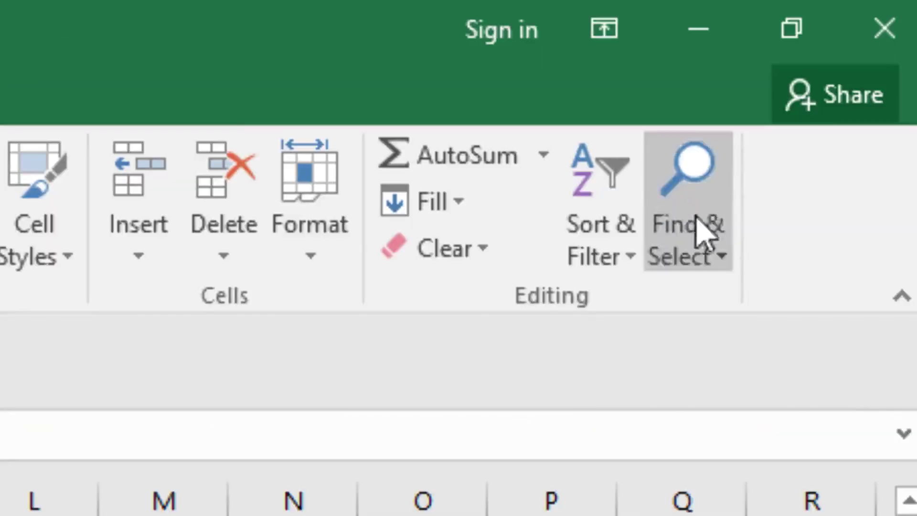
{"action": "left_click", "coordinate": [722, 272]}
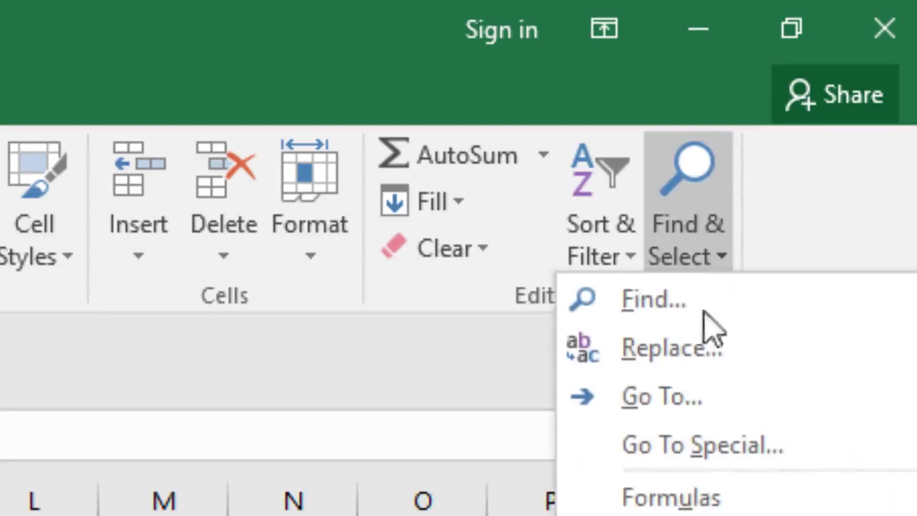
{"action": "left_click", "coordinate": [700, 348]}
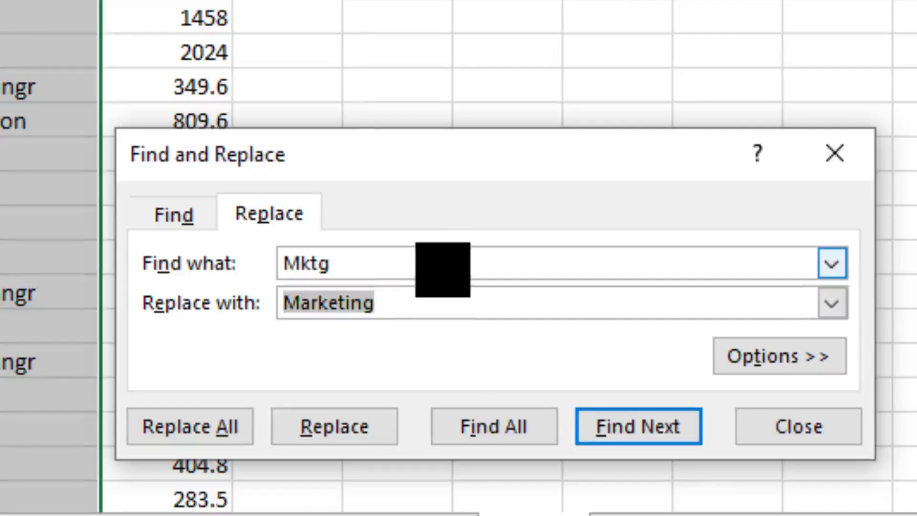
{"action": "left_click", "coordinate": [334, 263]}
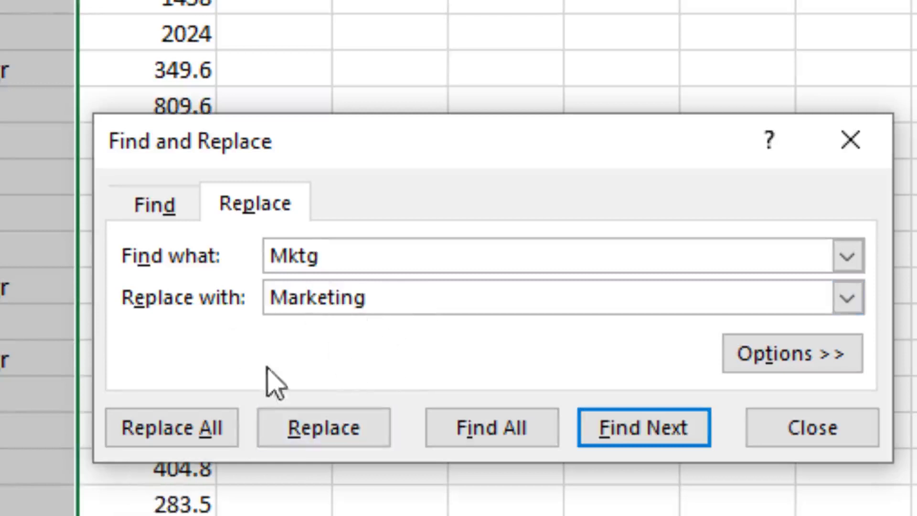
{"action": "left_click", "coordinate": [184, 439]}
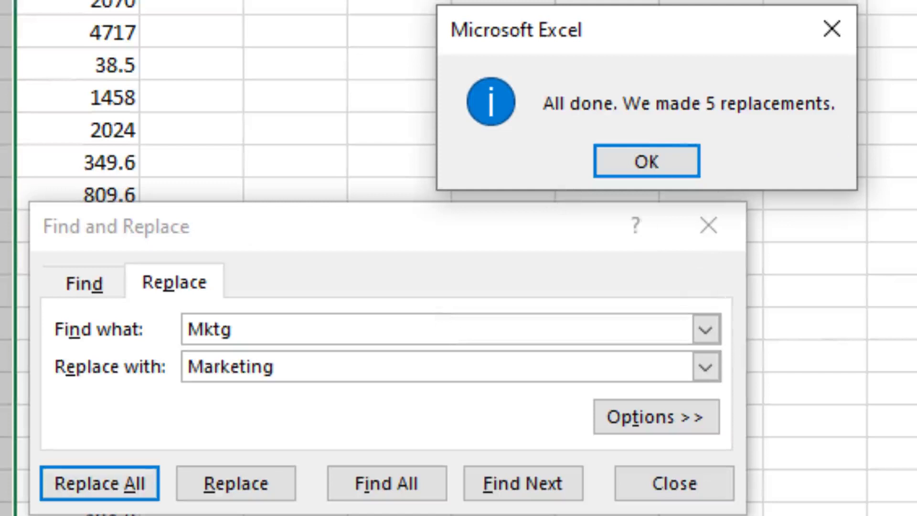
{"action": "left_click", "coordinate": [648, 164]}
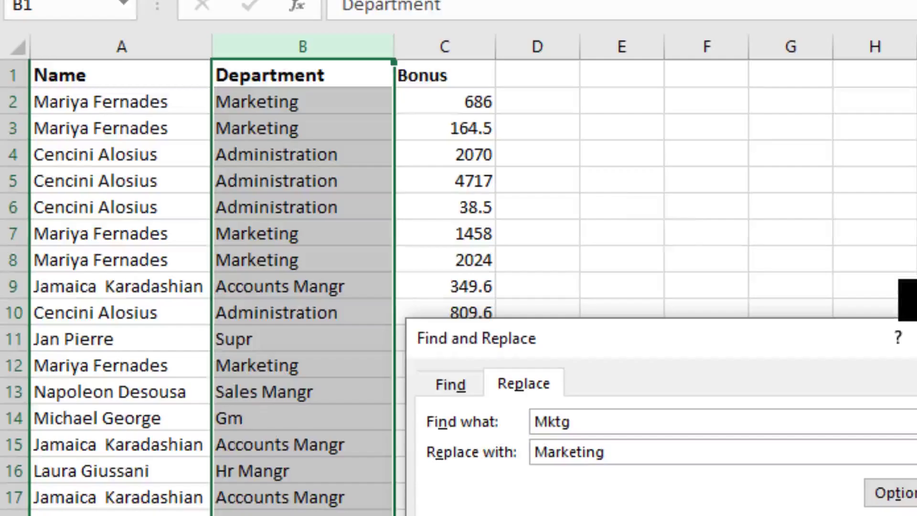
{"action": "left_click", "coordinate": [604, 194]}
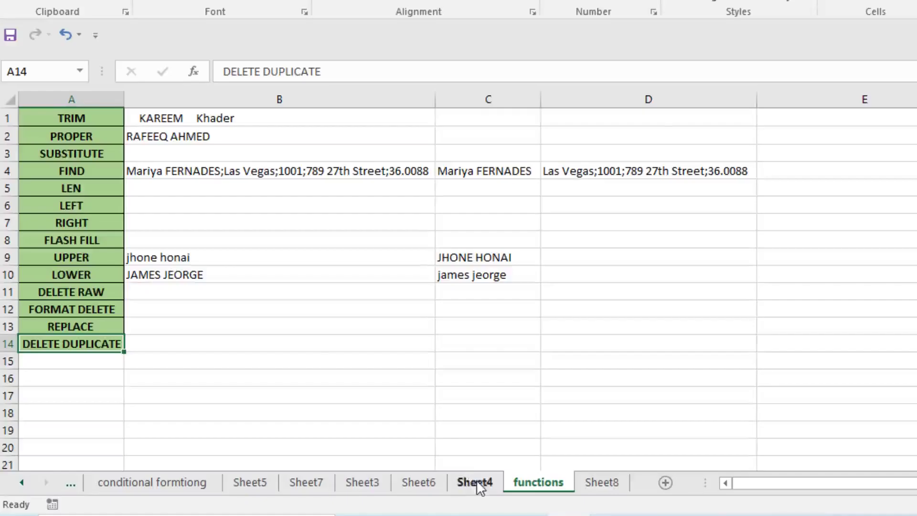
- Remove duplicate rows from the whole Sheet4 table, comparing the Name, Department and Bonus columns and treating the first row as headers
{"action": "left_click", "coordinate": [477, 480]}
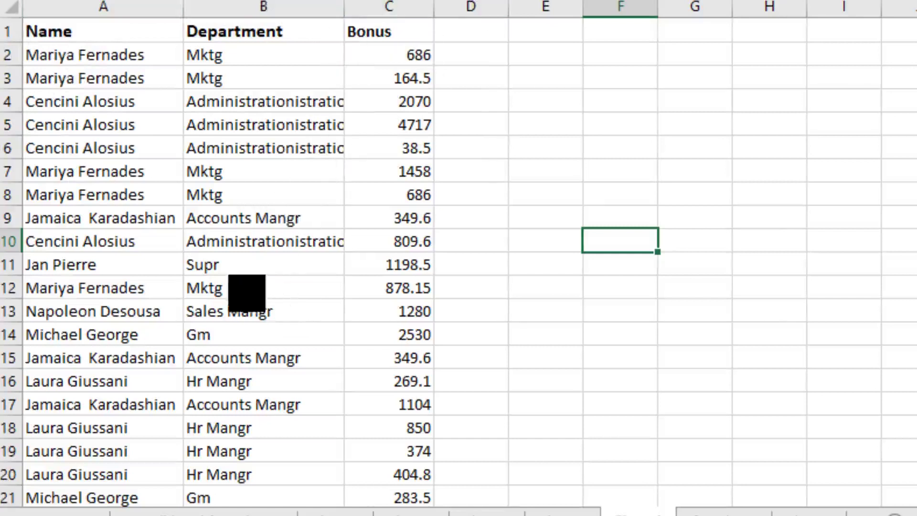
{"action": "left_click", "coordinate": [239, 272]}
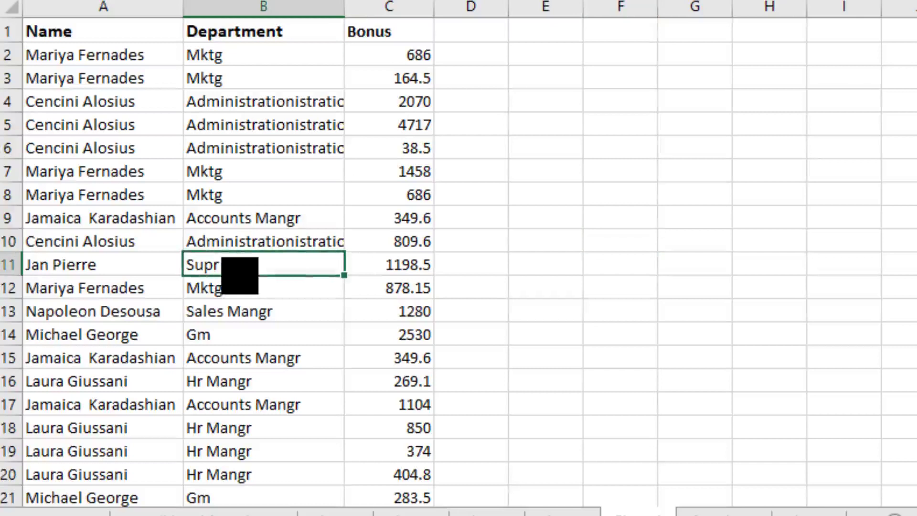
{"action": "key", "text": "ctrl+a"}
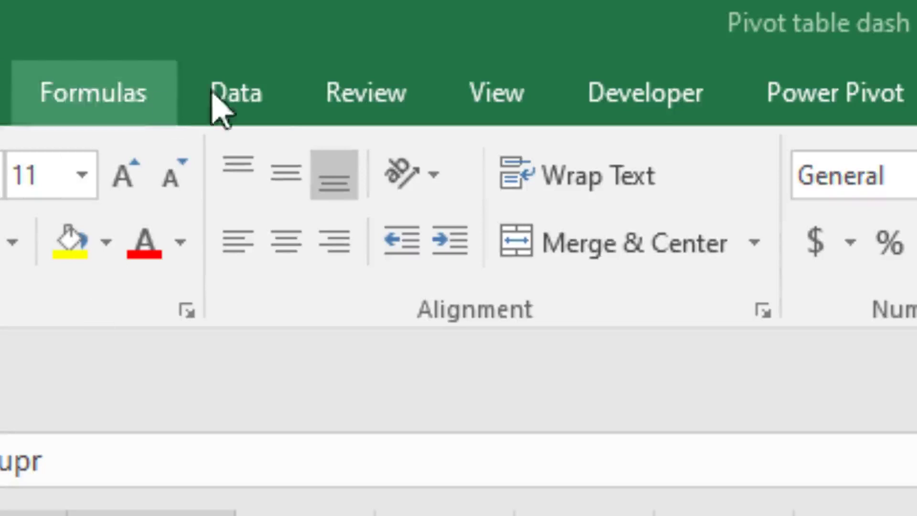
{"action": "left_click", "coordinate": [259, 95]}
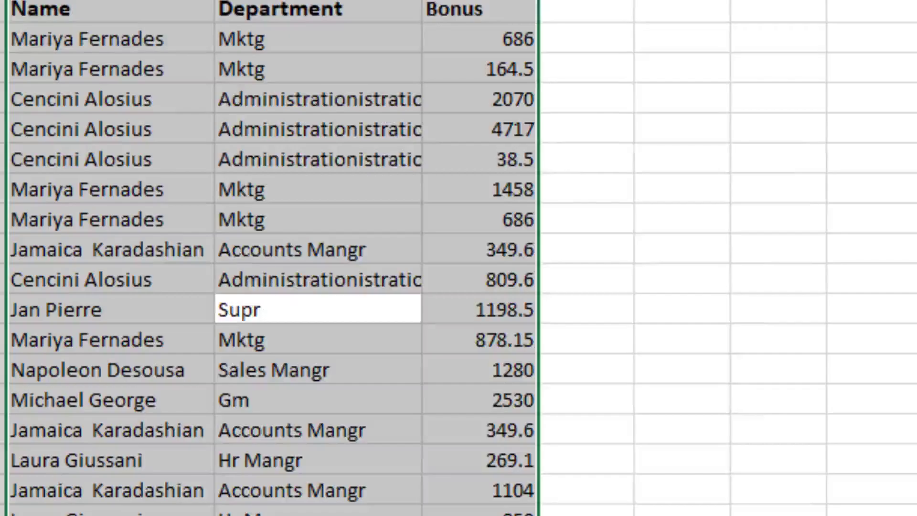
{"action": "left_click", "coordinate": [465, 206]}
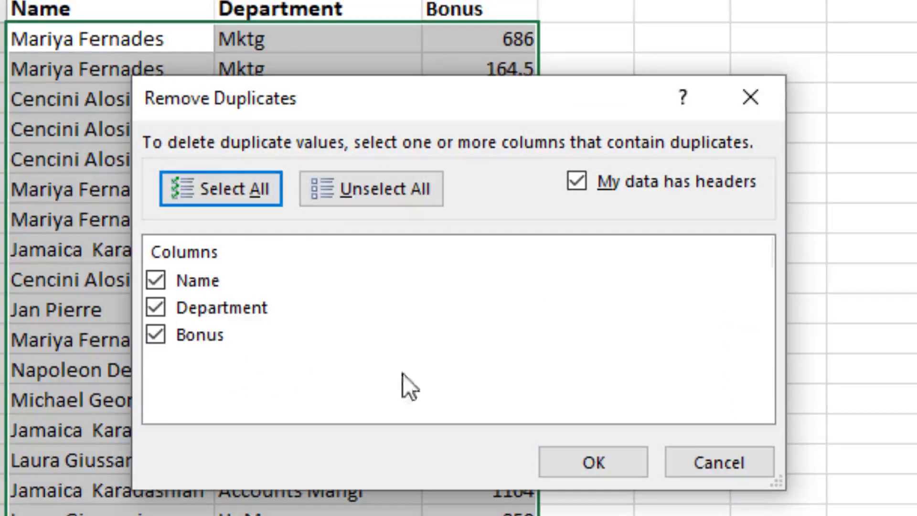
{"action": "left_click", "coordinate": [589, 459]}
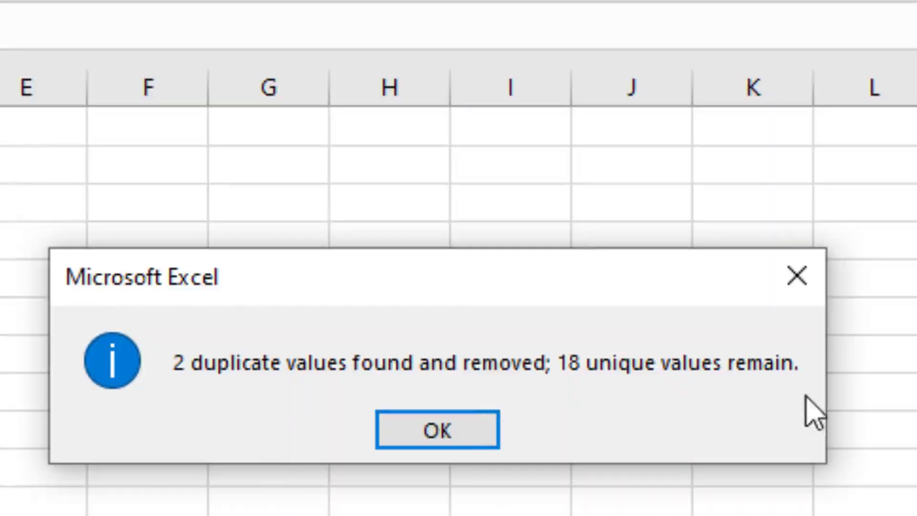
{"action": "left_click", "coordinate": [436, 432]}
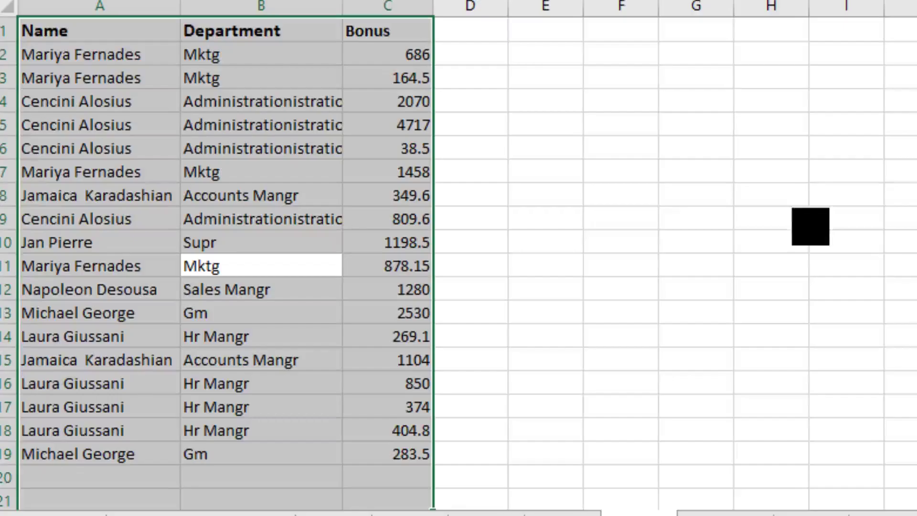